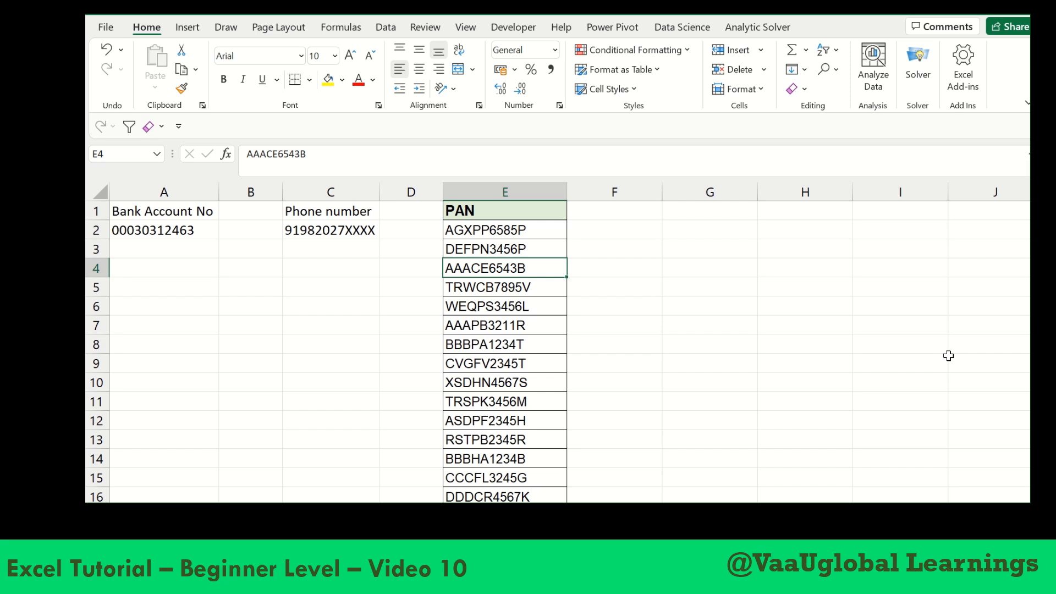
# Examine the sample bank account, phone number and PAN entries, and the comma-separated employee records in column P
pyautogui.click(170, 232)
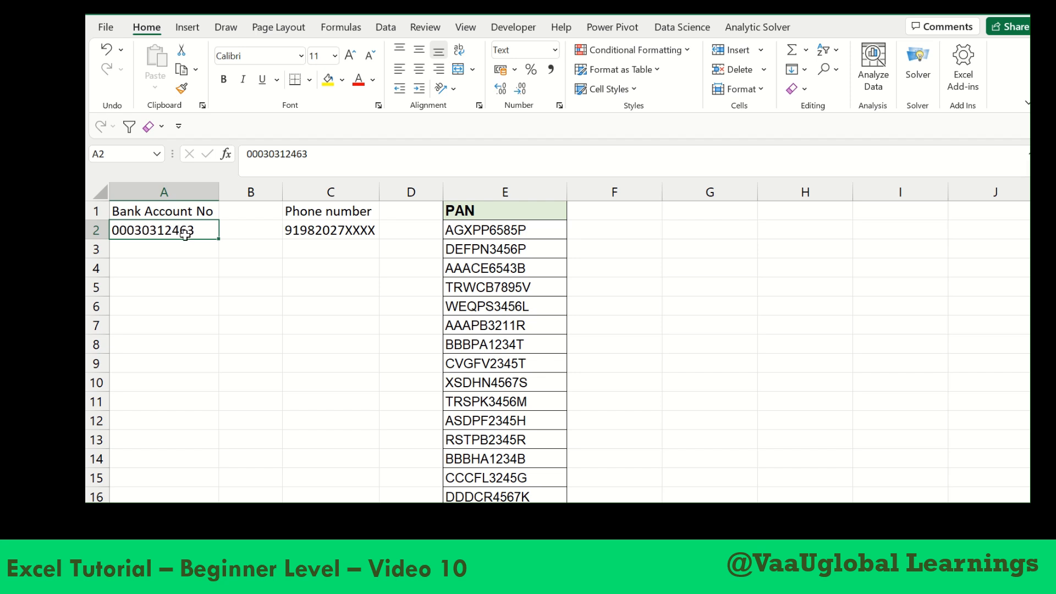
pyautogui.click(335, 233)
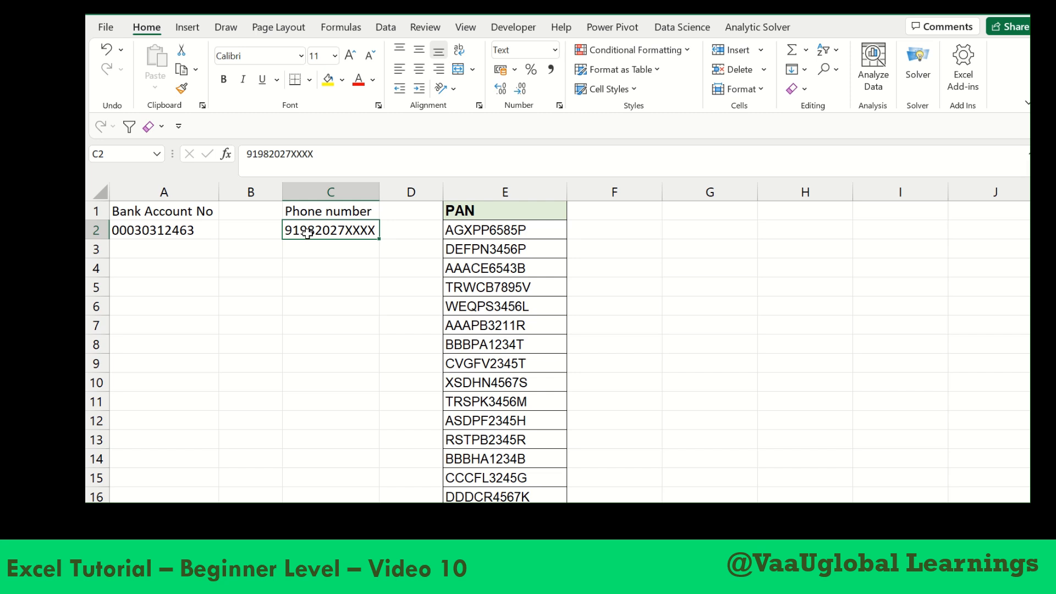
pyautogui.click(466, 235)
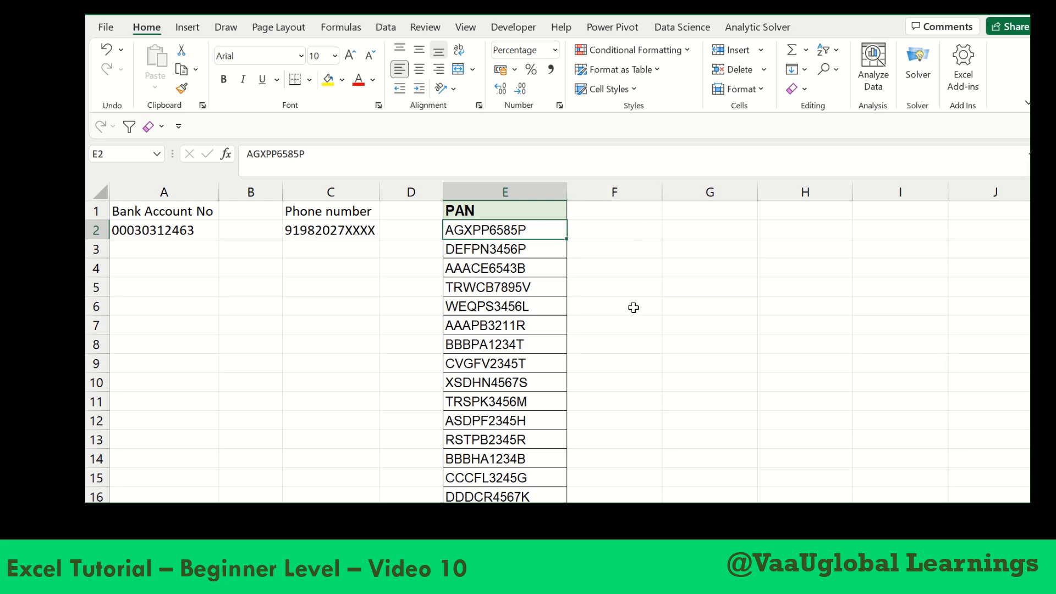
pyautogui.hscroll(10, 634, 310)
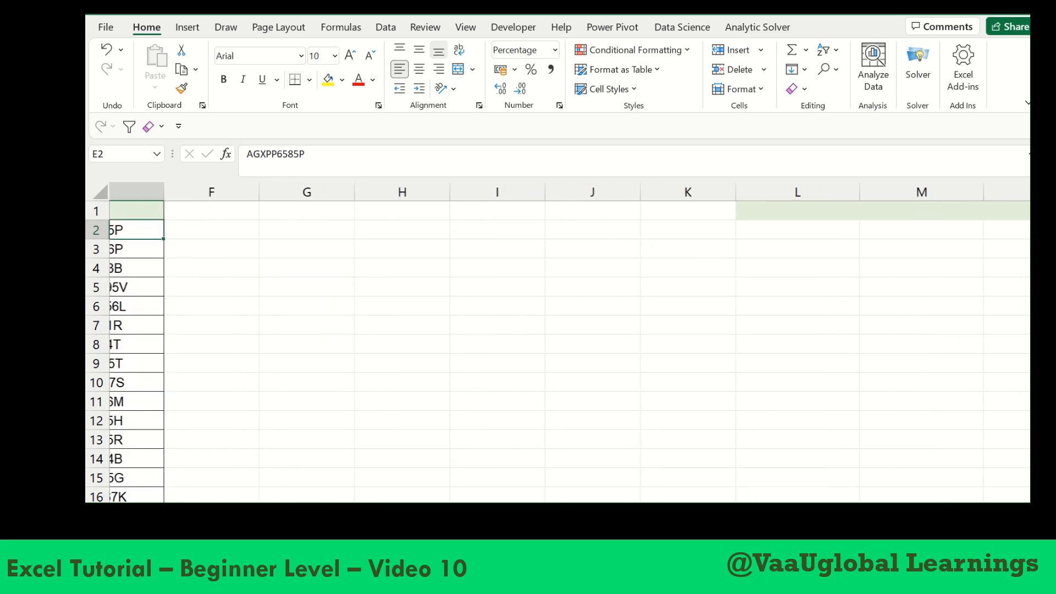
pyautogui.hscroll(2, 377, 204)
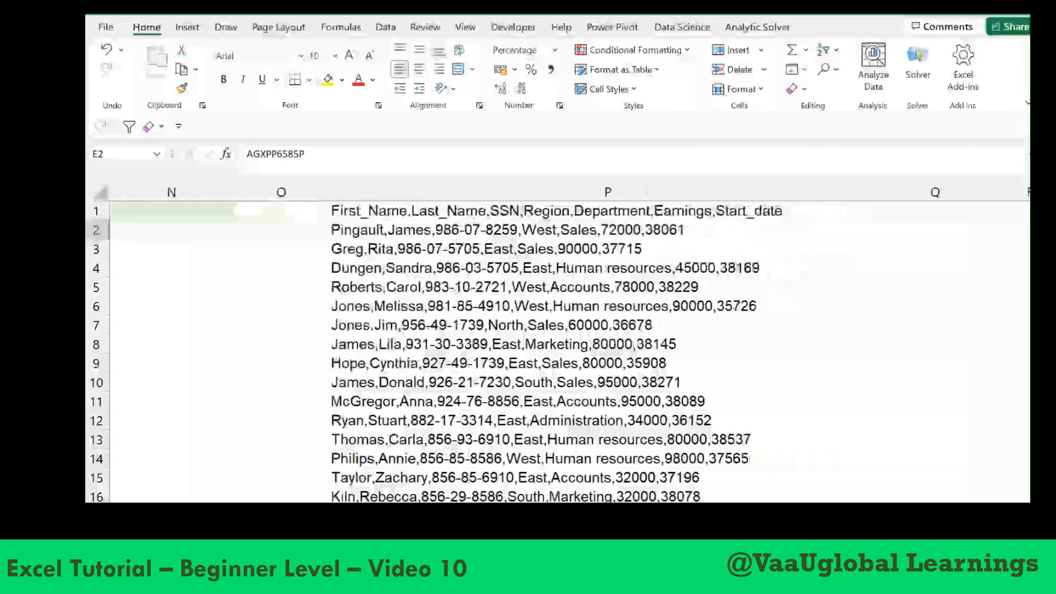
pyautogui.click(369, 214)
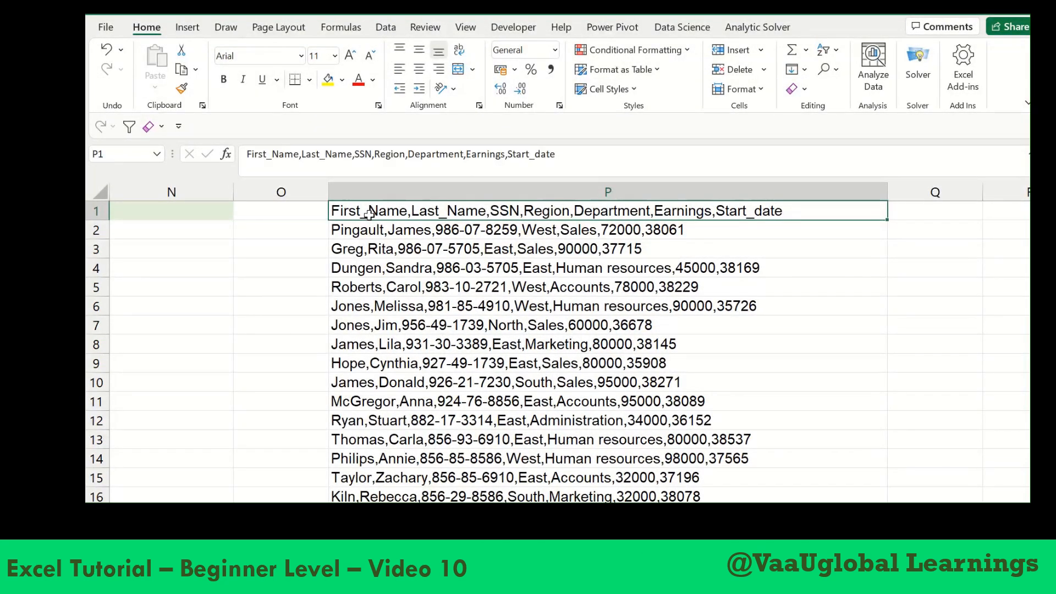
pyautogui.click(391, 233)
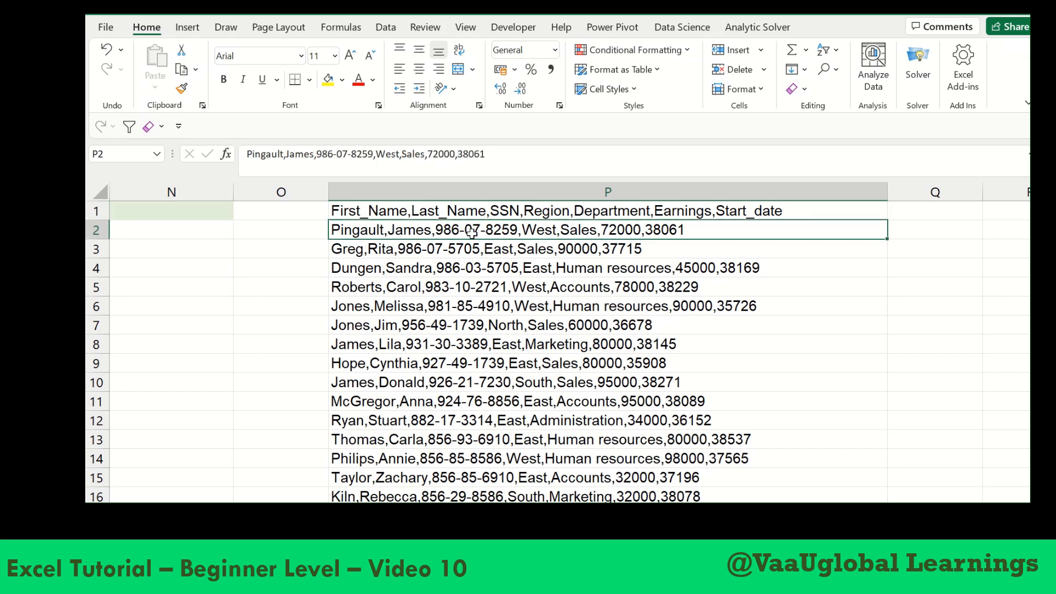
pyautogui.click(569, 249)
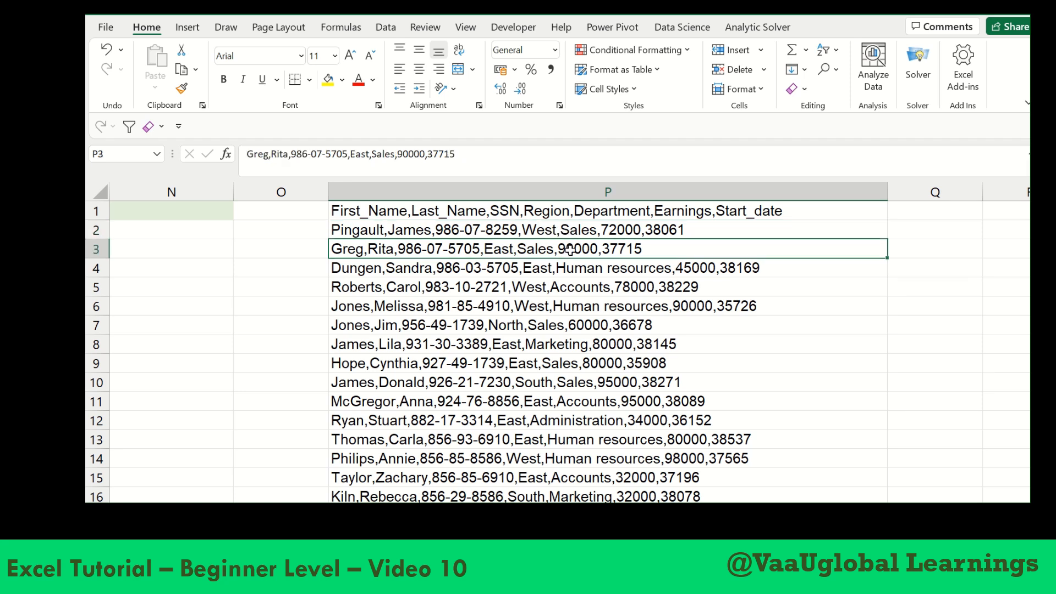
pyautogui.click(555, 230)
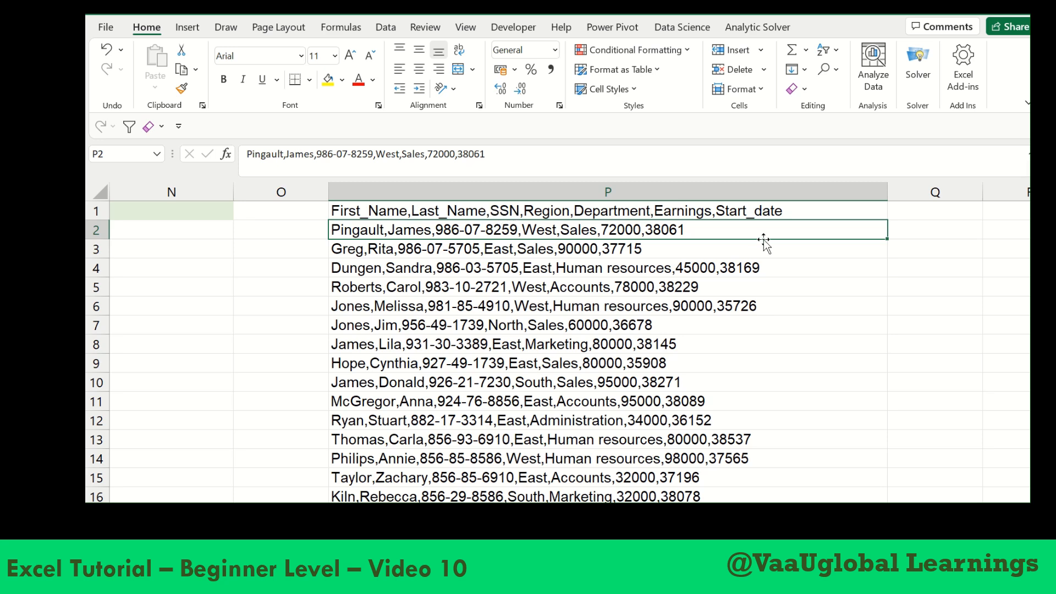
# Inspect the empty columns Q to U beside the comma-separated records, and return to the PAN list in column E
pyautogui.hscroll(3, 764, 240)
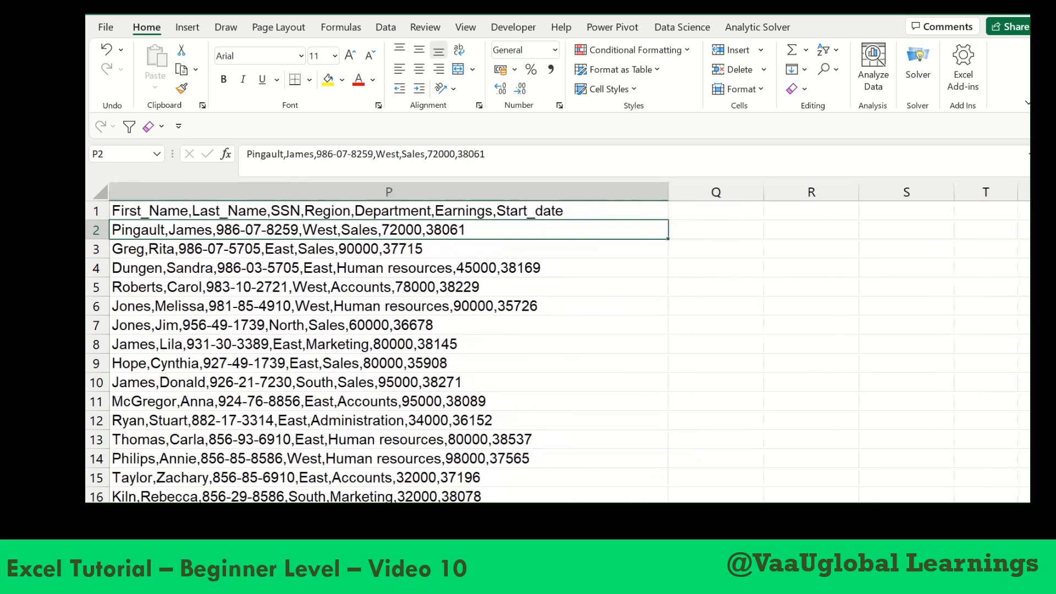
pyautogui.hscroll(1, 557, 352)
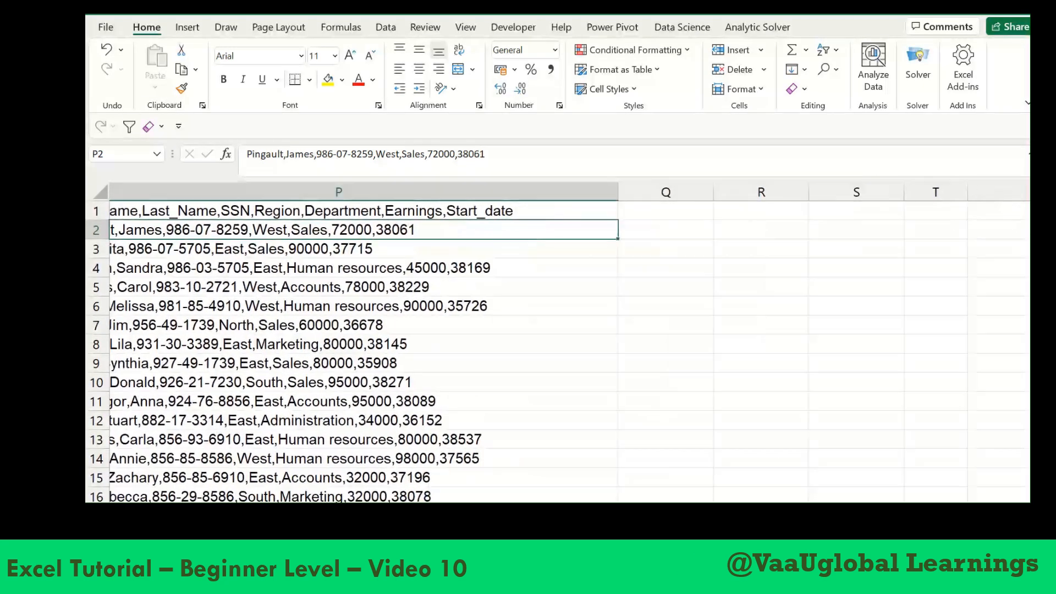
pyautogui.hscroll(-1, 557, 352)
pyautogui.click(811, 249)
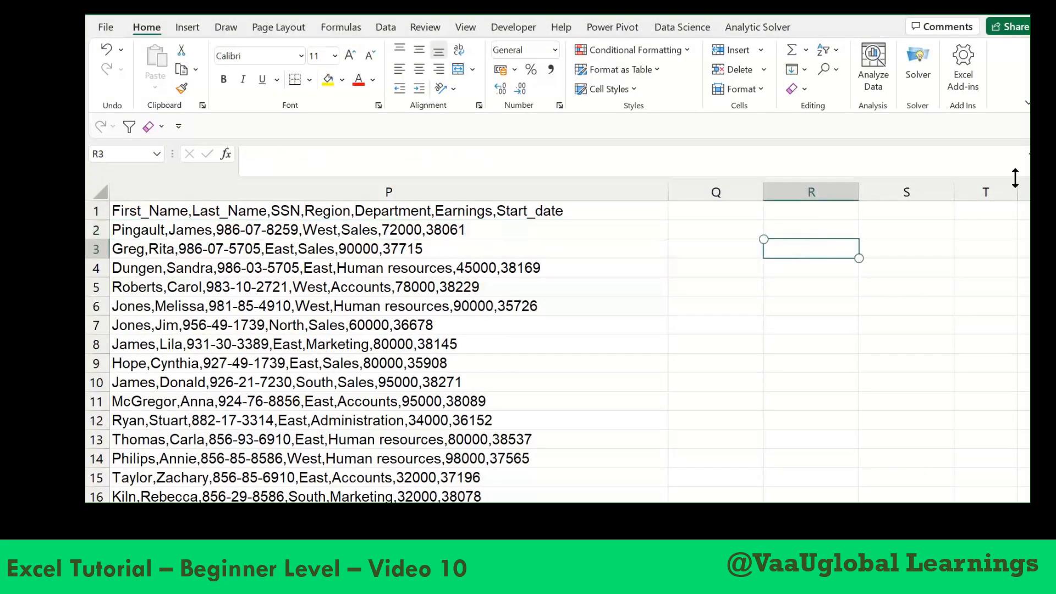
pyautogui.click(898, 253)
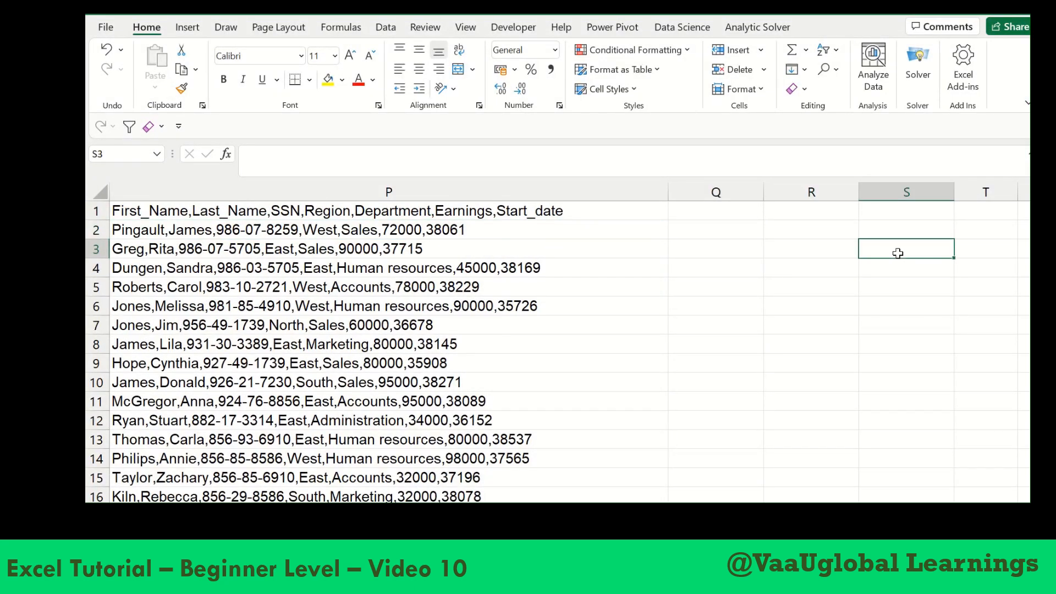
pyautogui.hscroll(6, 898, 253)
pyautogui.click(427, 249)
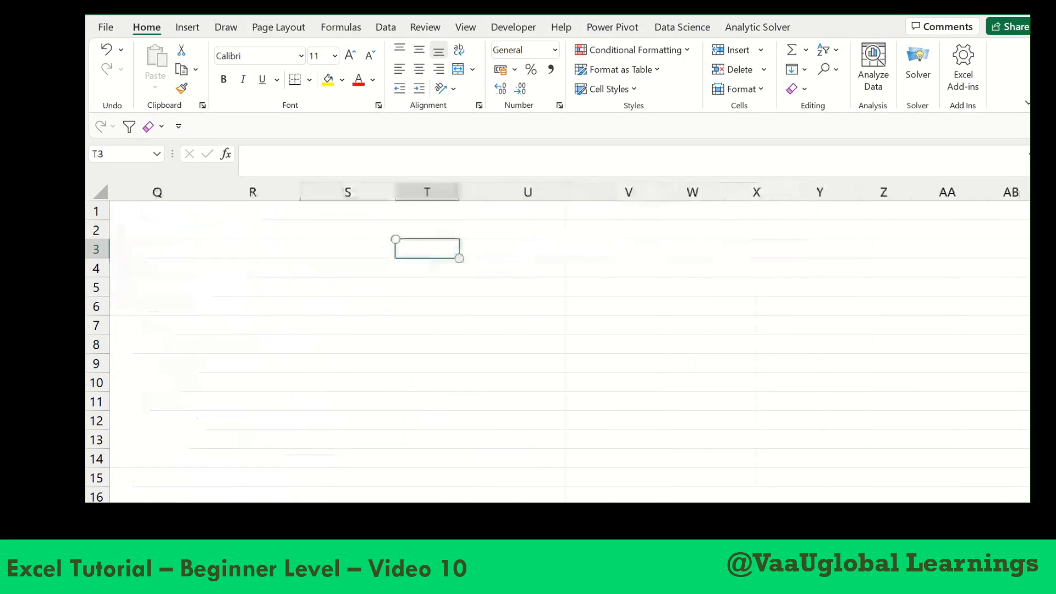
pyautogui.click(528, 248)
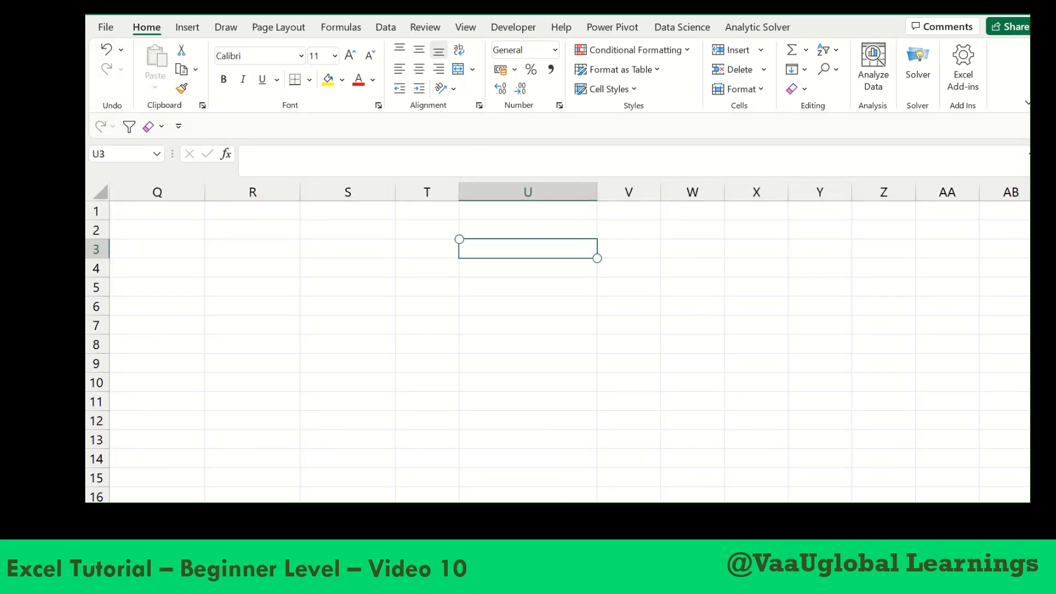
pyautogui.hscroll(-6, 558, 341)
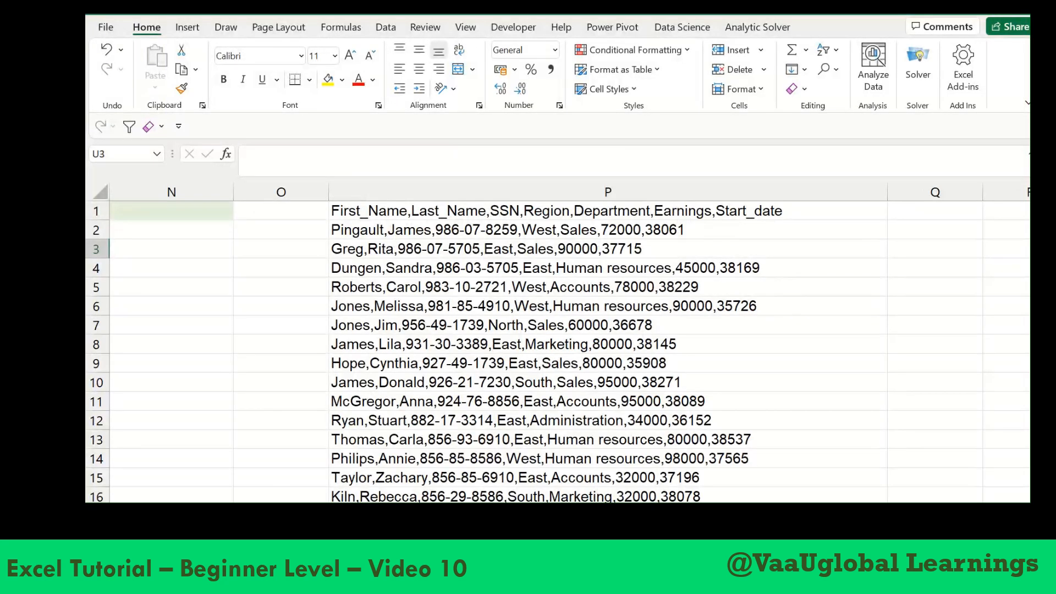
pyautogui.click(944, 283)
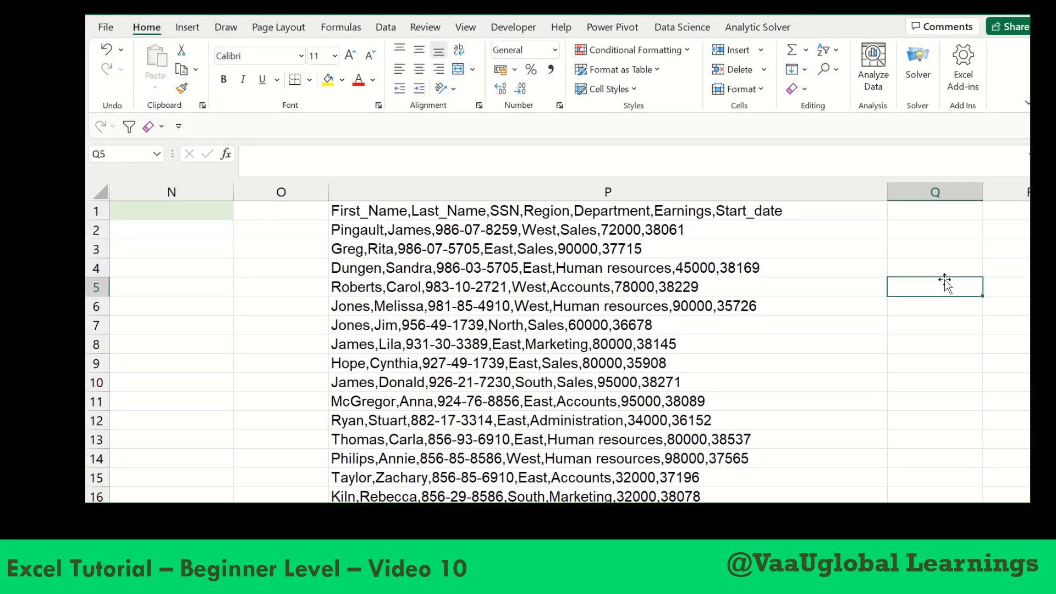
pyautogui.click(578, 295)
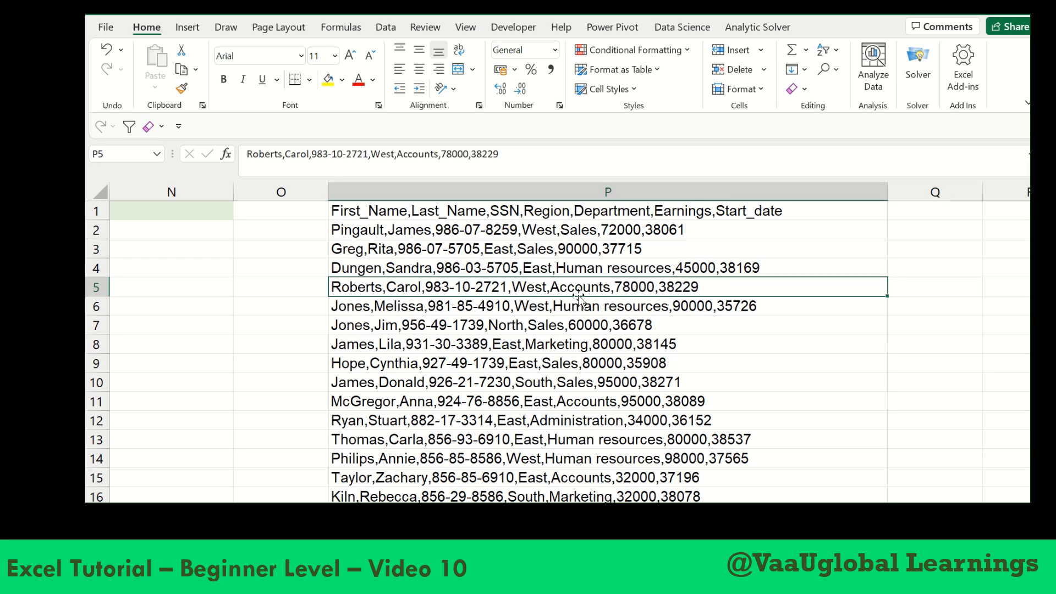
pyautogui.hscroll(-6, 578, 295)
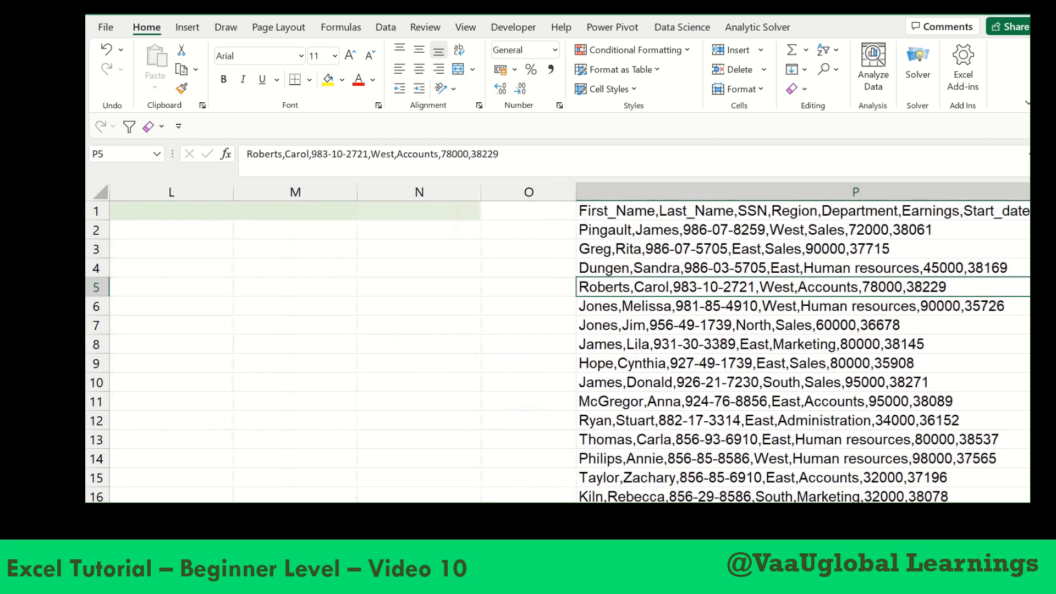
pyautogui.hscroll(-5, 578, 296)
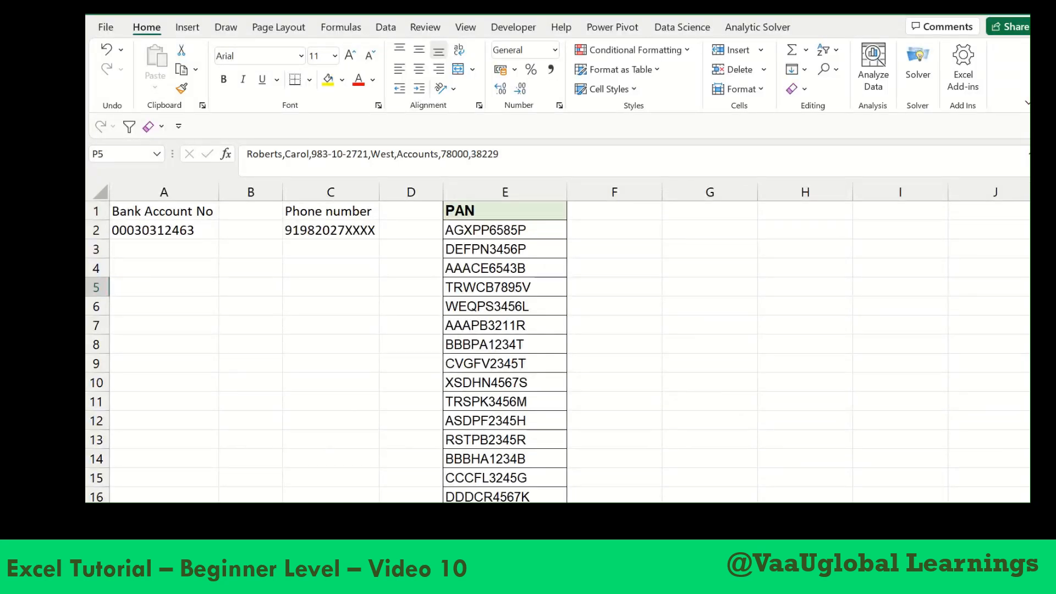
pyautogui.click(342, 351)
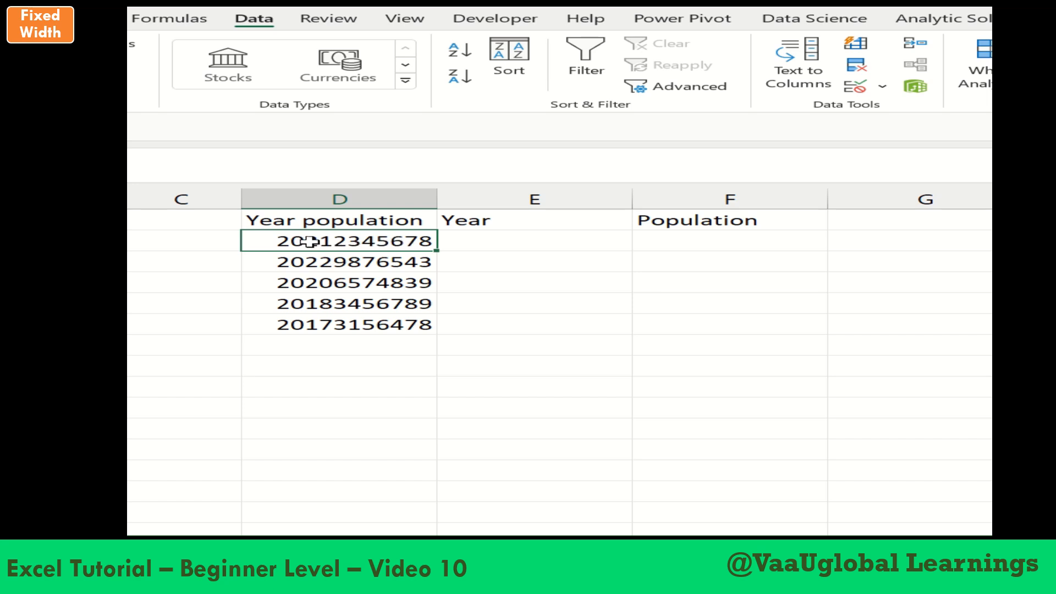
# Examine the combined year and population values in column D, row by row
pyautogui.click(308, 258)
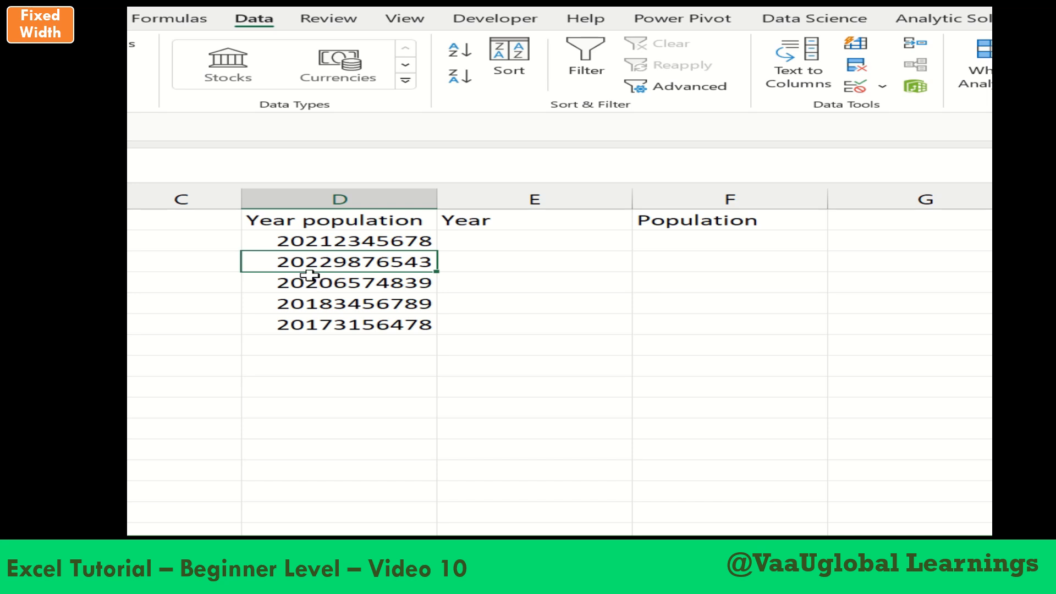
pyautogui.click(310, 278)
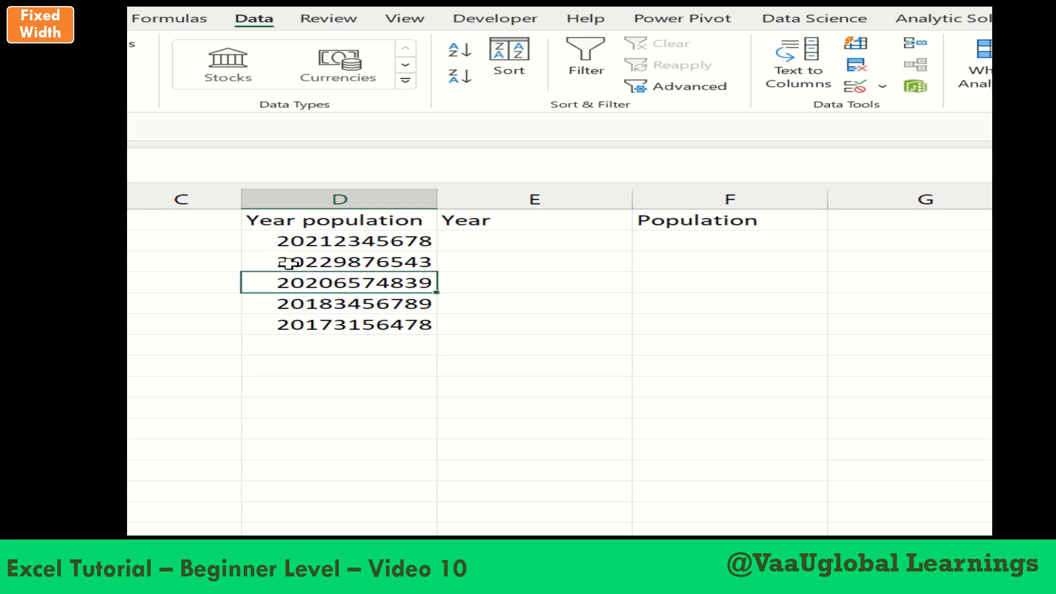
pyautogui.click(295, 242)
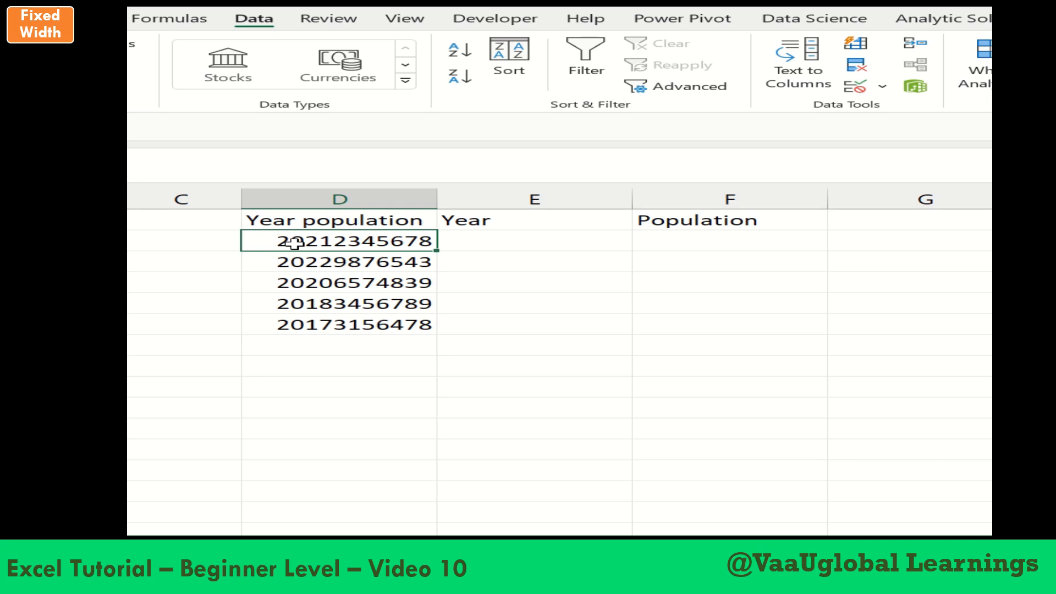
pyautogui.click(291, 265)
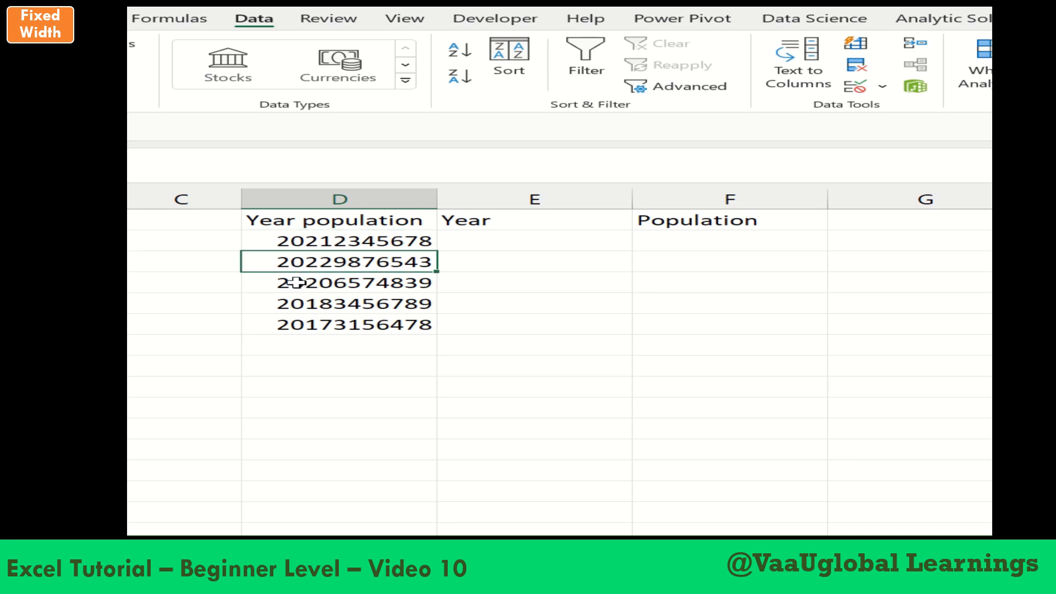
pyautogui.click(296, 282)
pyautogui.click(307, 241)
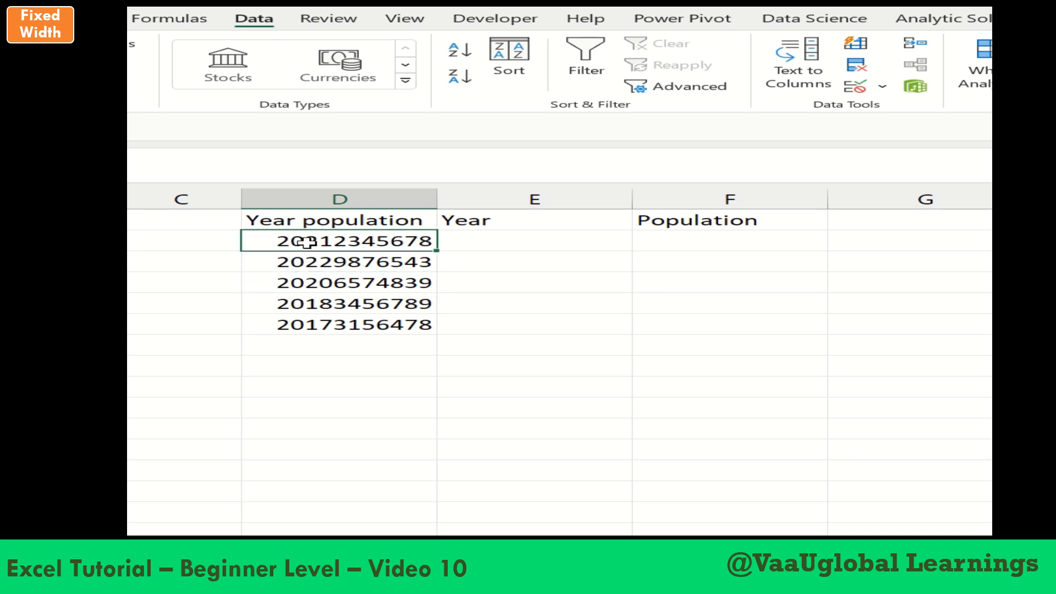
pyautogui.click(305, 265)
pyautogui.click(304, 284)
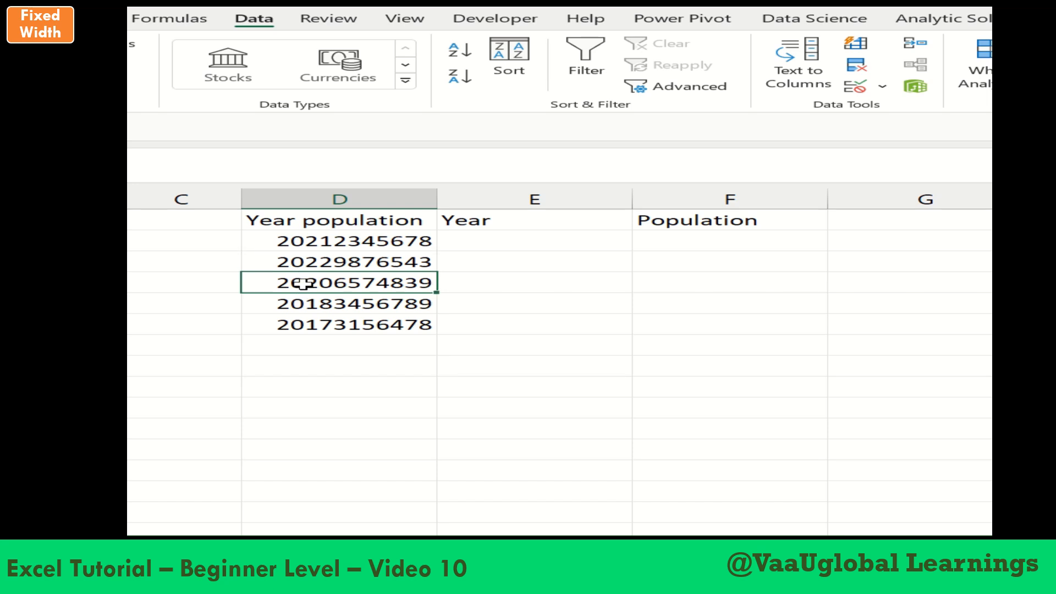
pyautogui.click(302, 304)
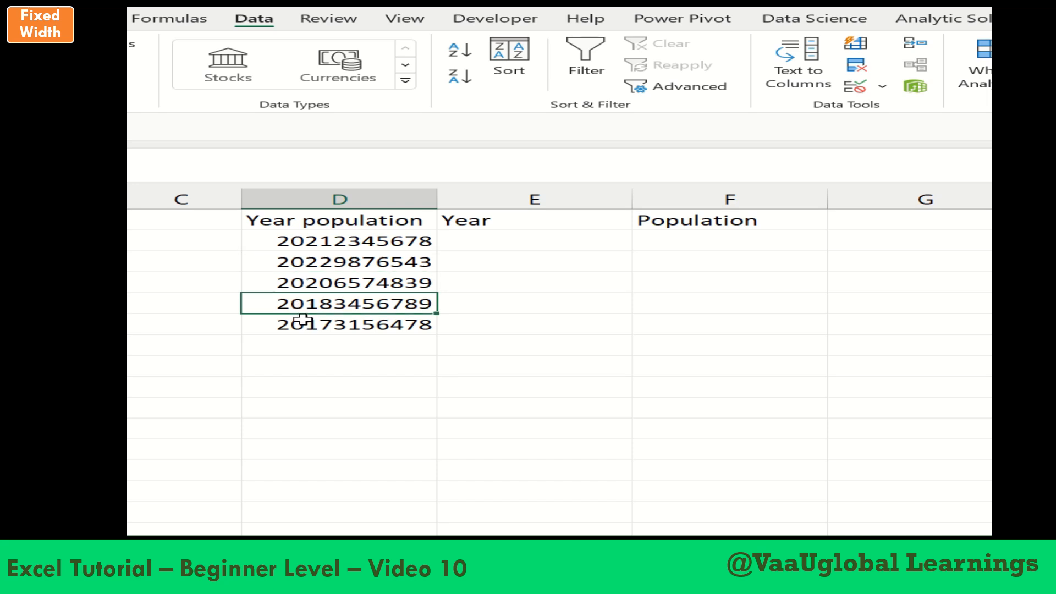
pyautogui.click(305, 323)
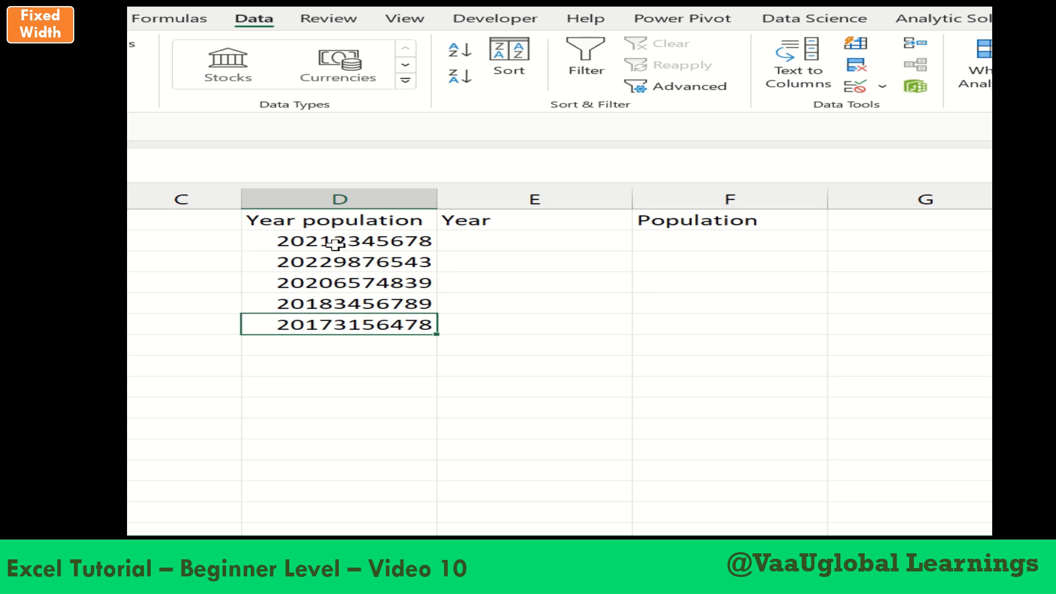
# Select only the five values under the Year population header in column D
pyautogui.moveTo(336, 242); pyautogui.dragTo(344, 325)
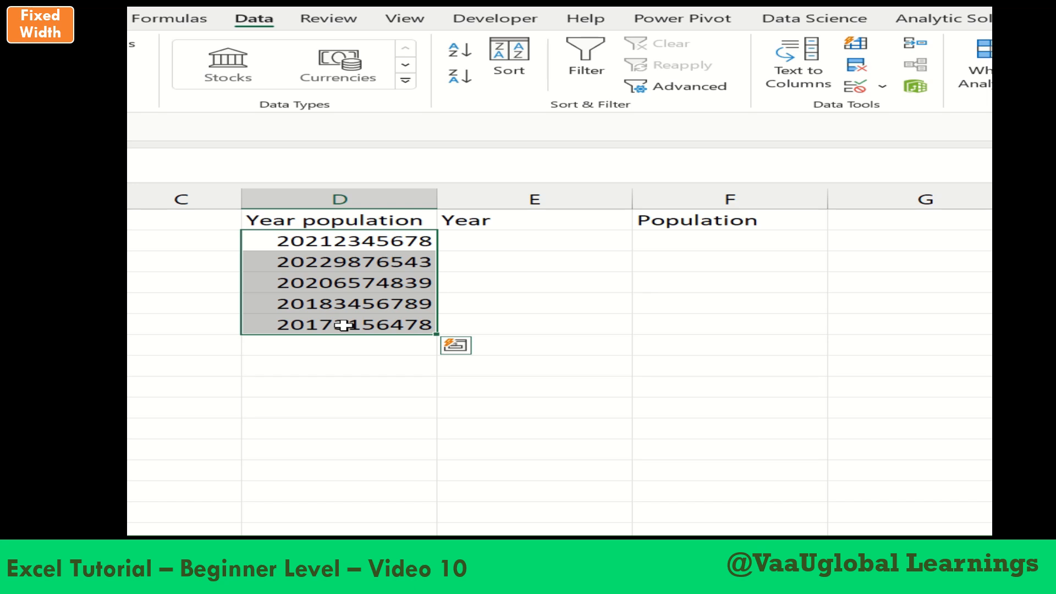
pyautogui.moveTo(365, 241); pyautogui.dragTo(367, 332)
pyautogui.click(392, 239)
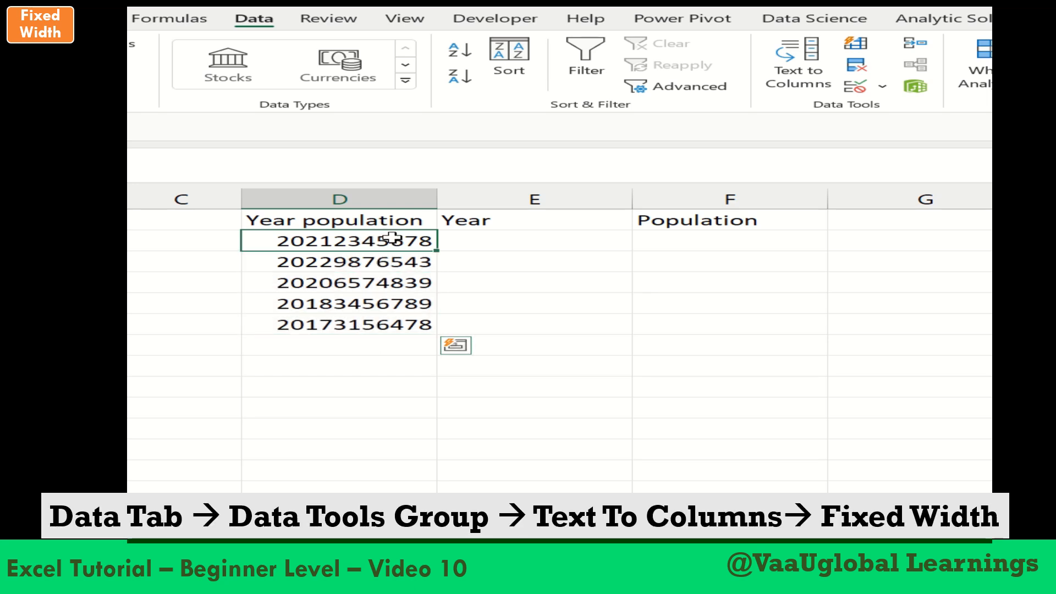
pyautogui.moveTo(392, 239); pyautogui.dragTo(707, 321)
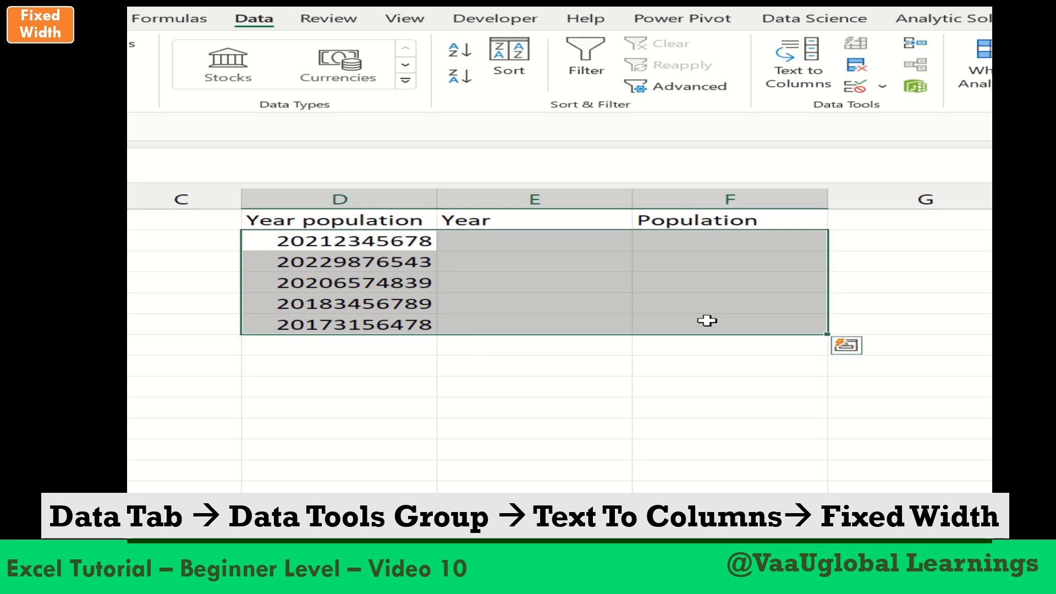
pyautogui.moveTo(360, 239); pyautogui.dragTo(385, 325)
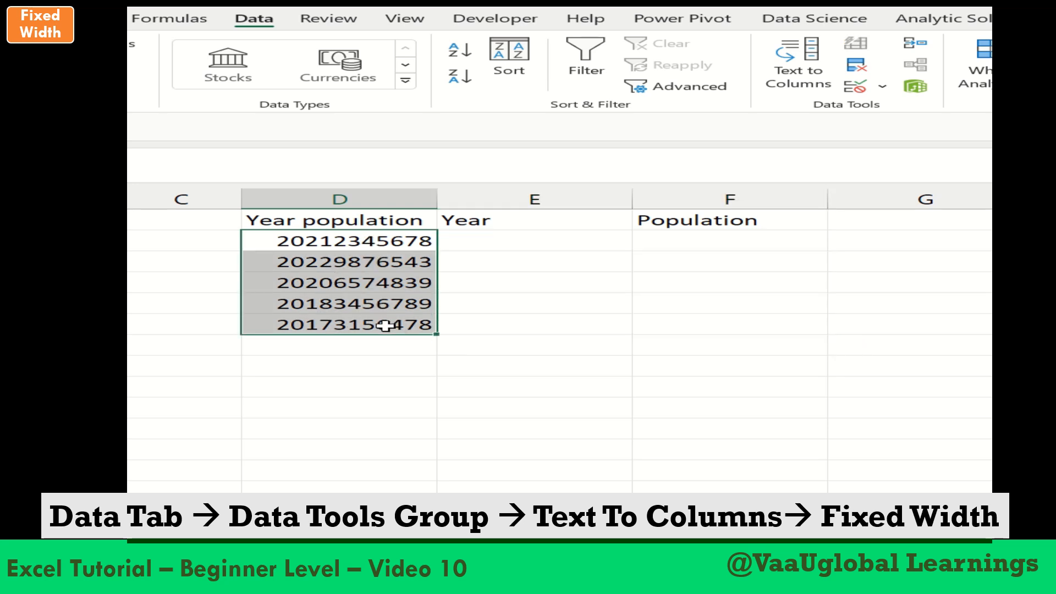
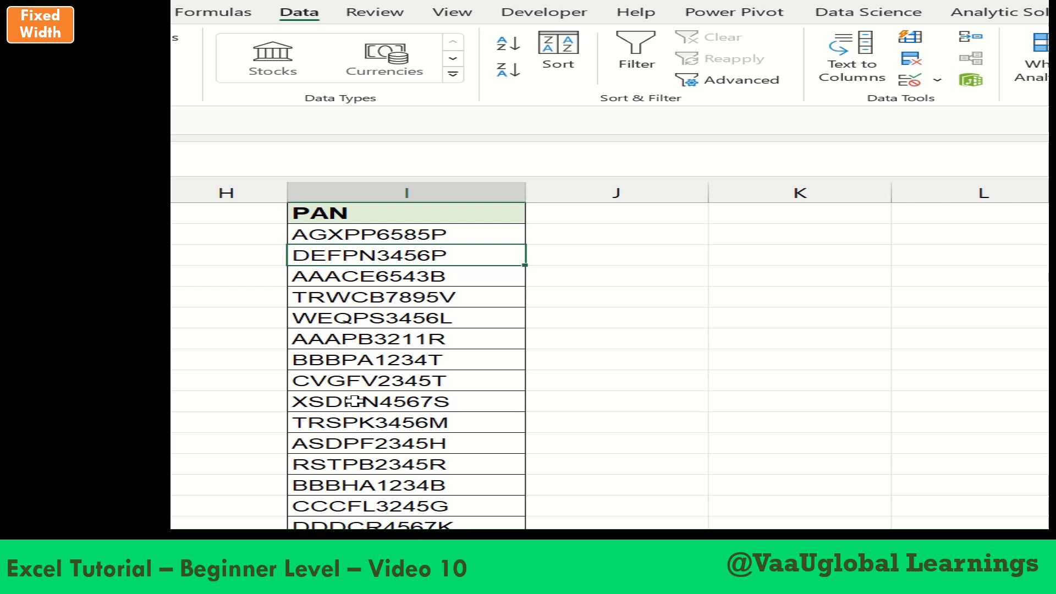
# Start Text to Columns on all PAN entries below the header in column I, using Fixed width as the data type
pyautogui.click(377, 361)
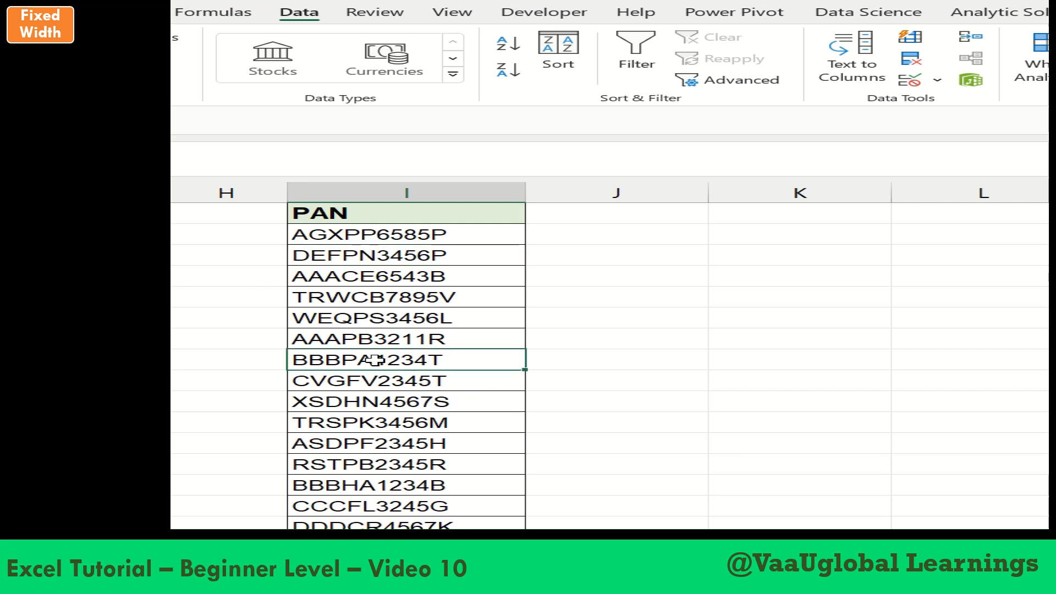
pyautogui.click(361, 237)
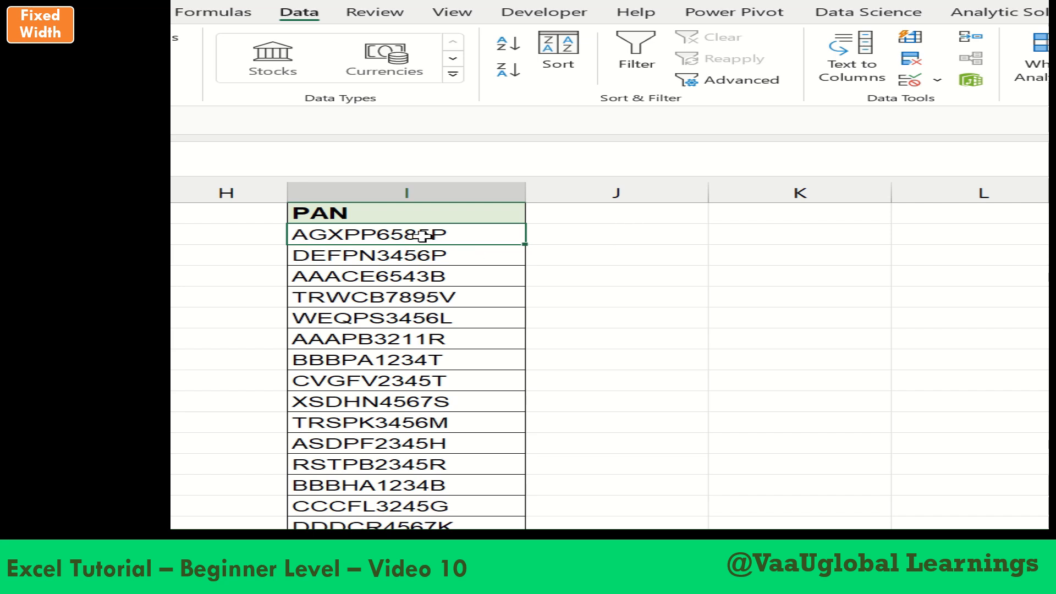
pyautogui.hotkey('ctrl', 'shift', 'Down')
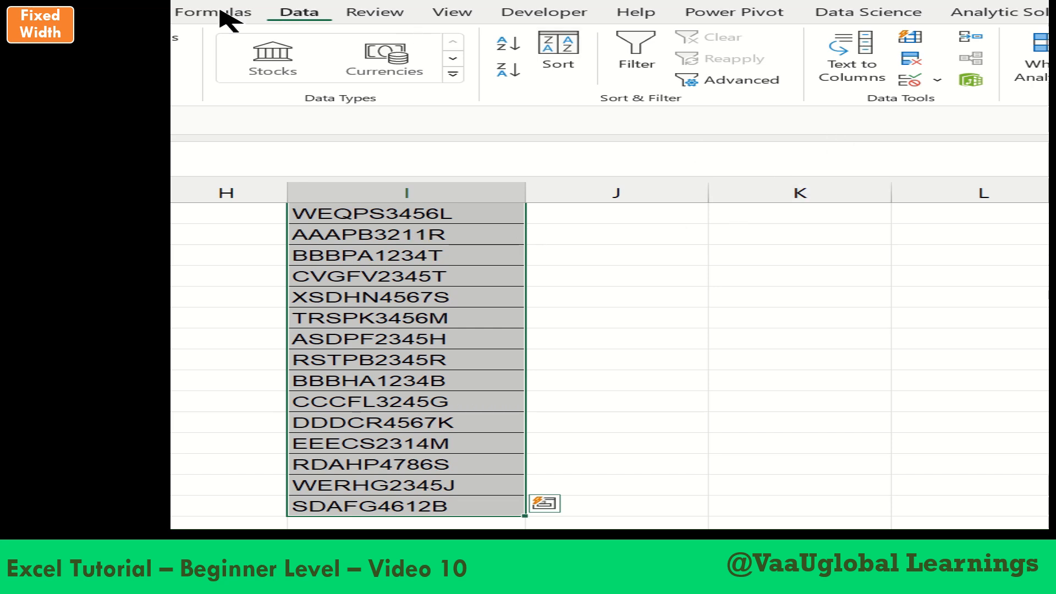
pyautogui.click(291, 19)
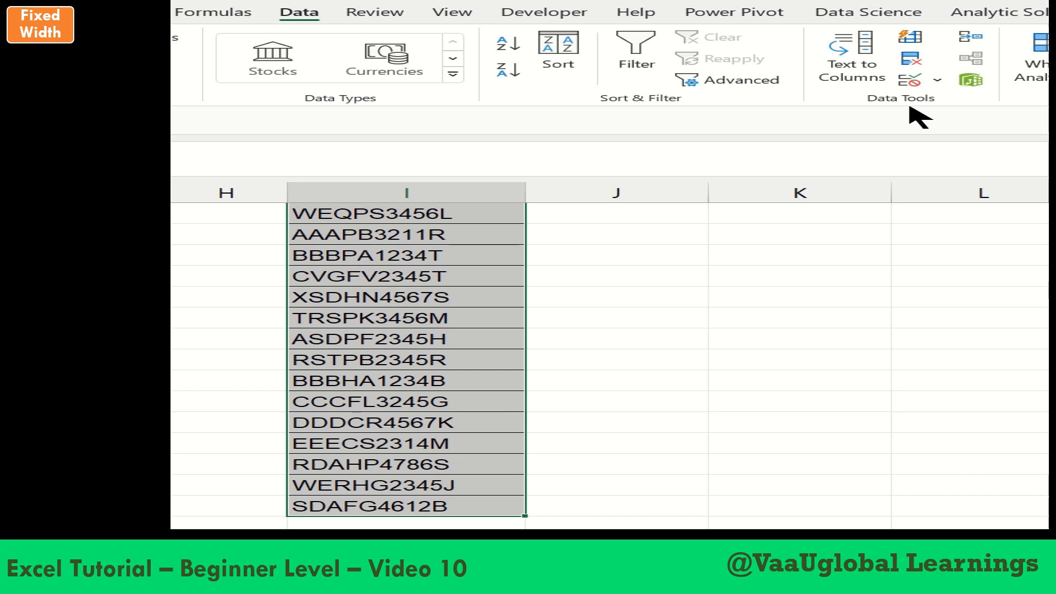
pyautogui.click(865, 68)
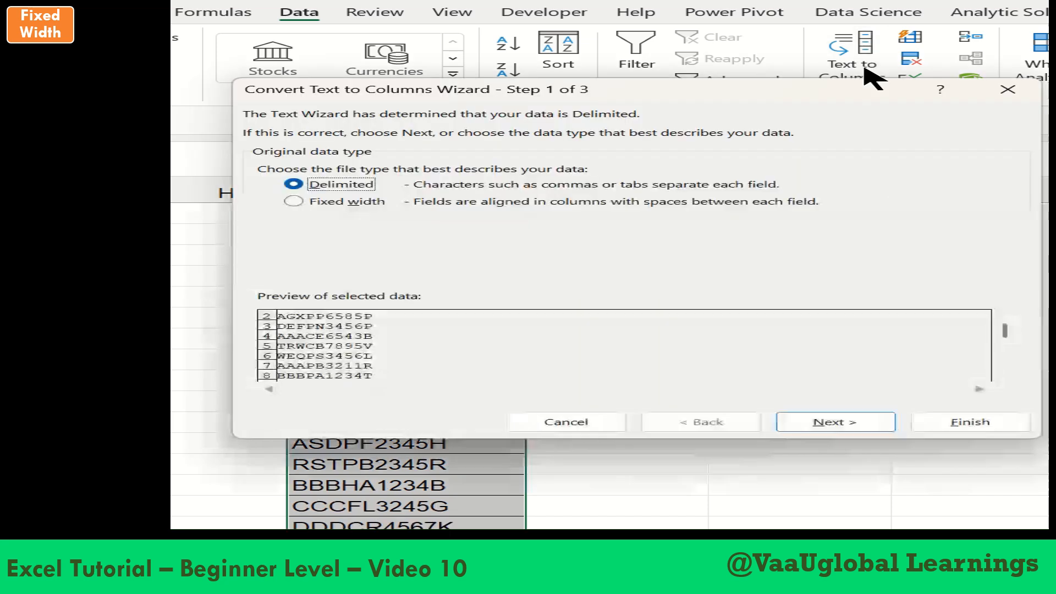
pyautogui.click(294, 202)
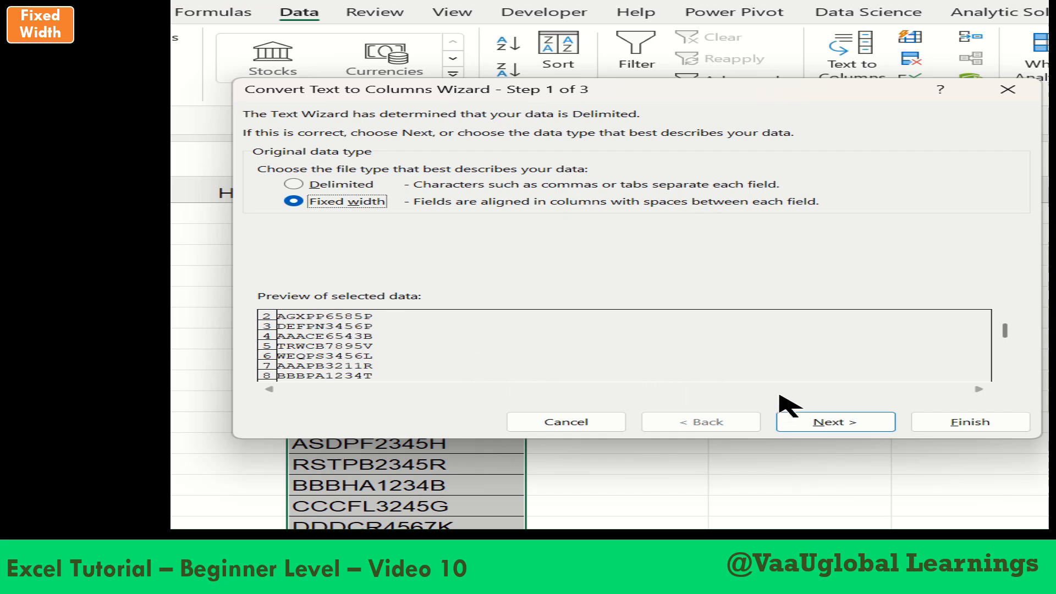
pyautogui.click(843, 426)
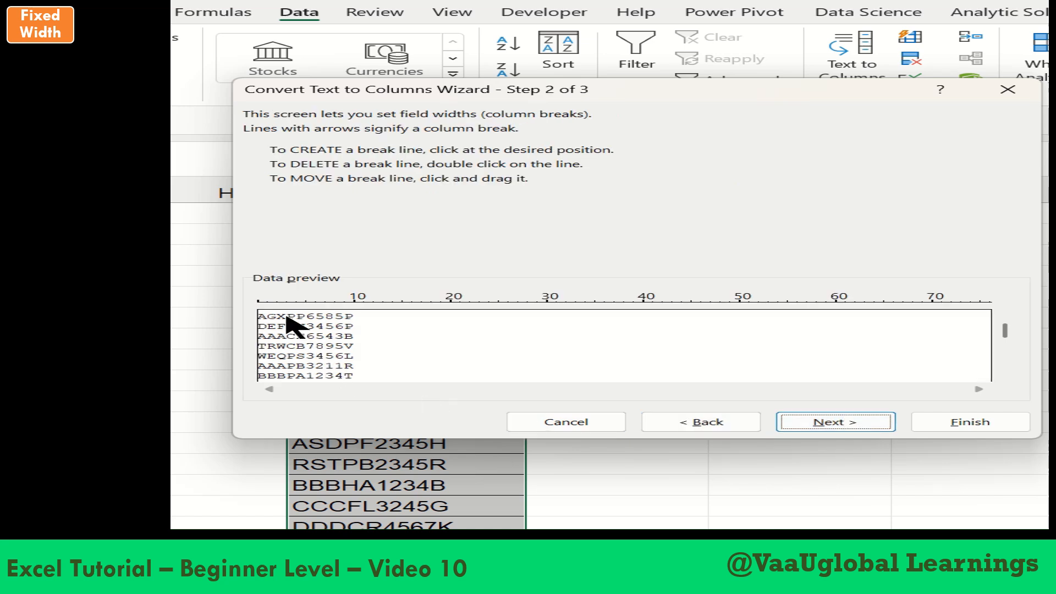
# Add column breaks after the third and fourth characters of the PAN entries and proceed to the data format settings
pyautogui.click(286, 319)
pyautogui.click(296, 318)
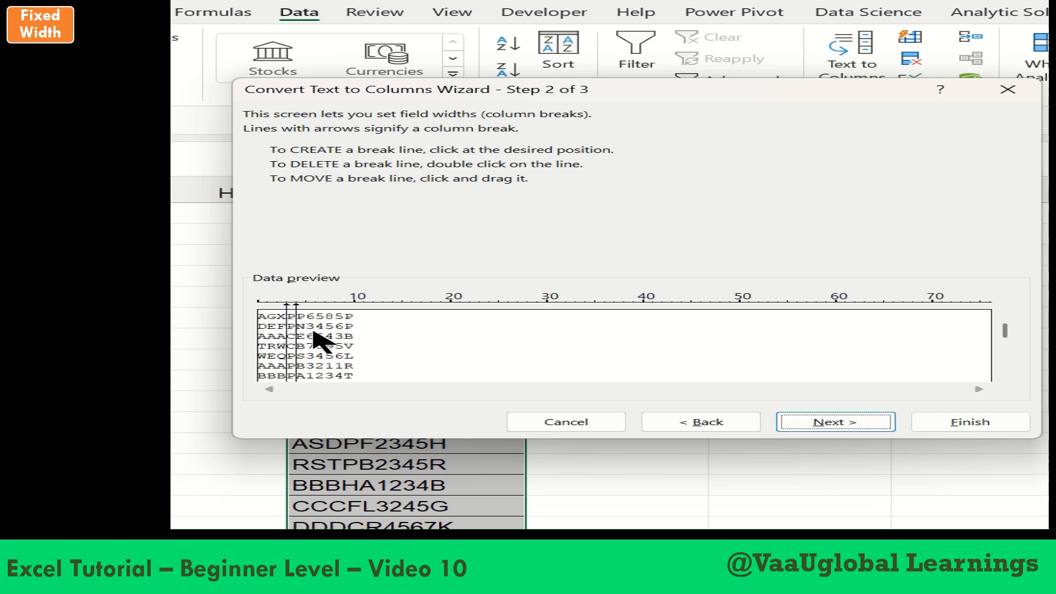
pyautogui.click(828, 423)
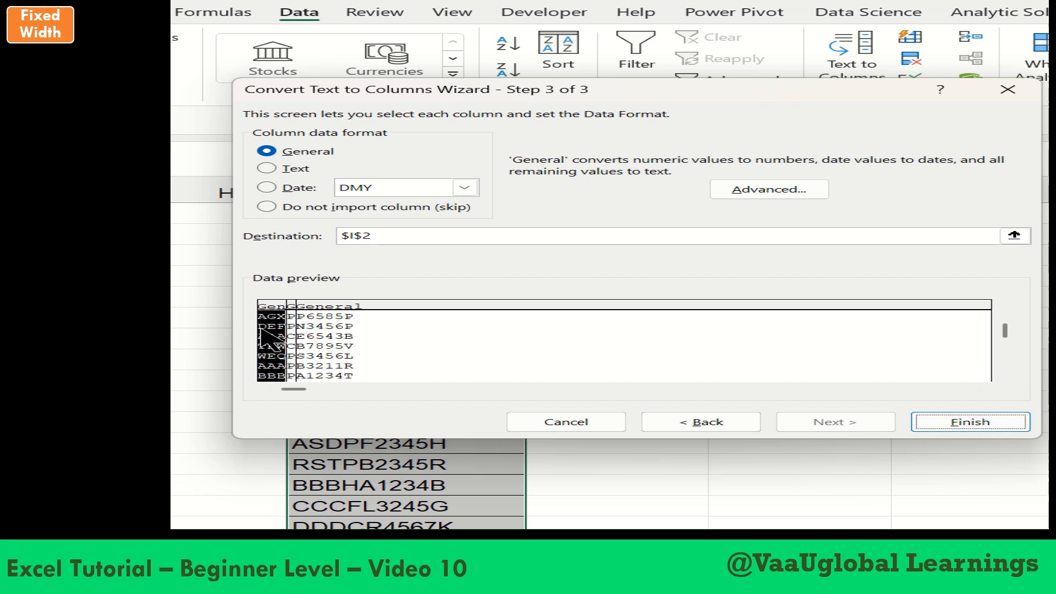
# Exclude the first three characters and everything after the fourth character from import, keeping only the fourth character as General
pyautogui.click(292, 337)
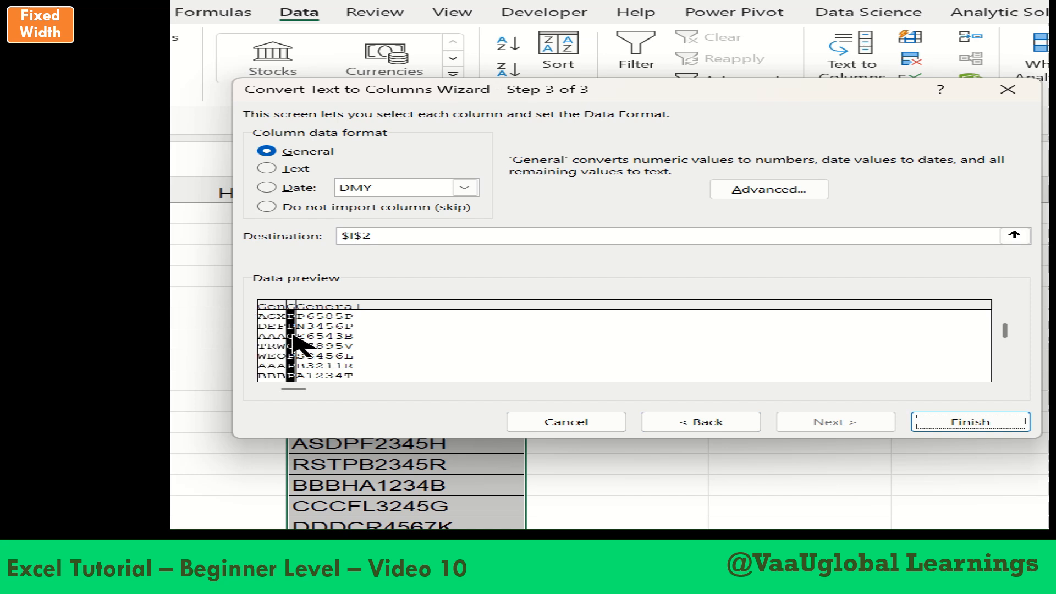
pyautogui.click(317, 336)
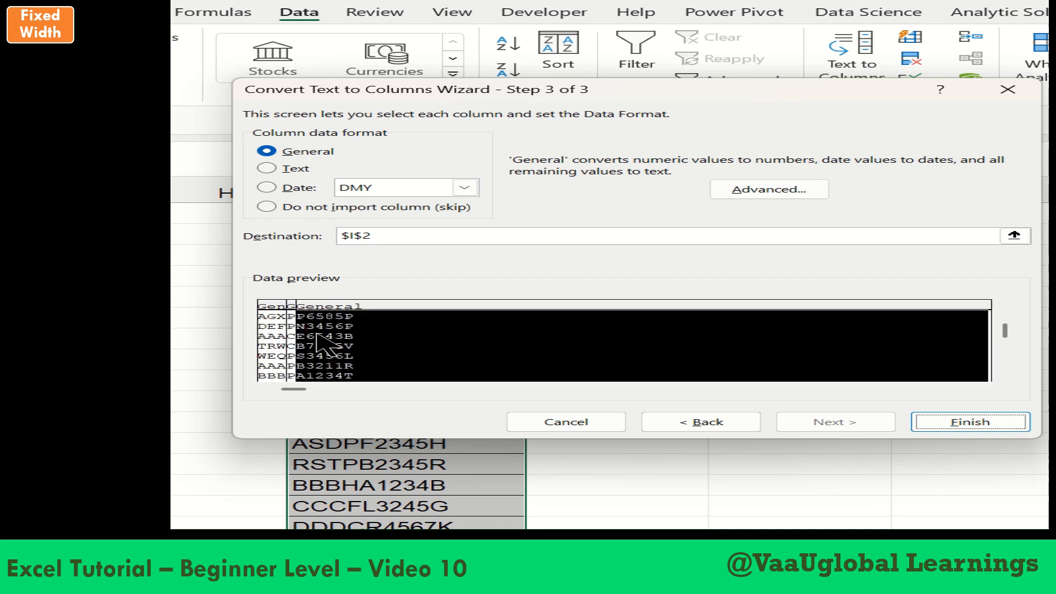
pyautogui.click(278, 337)
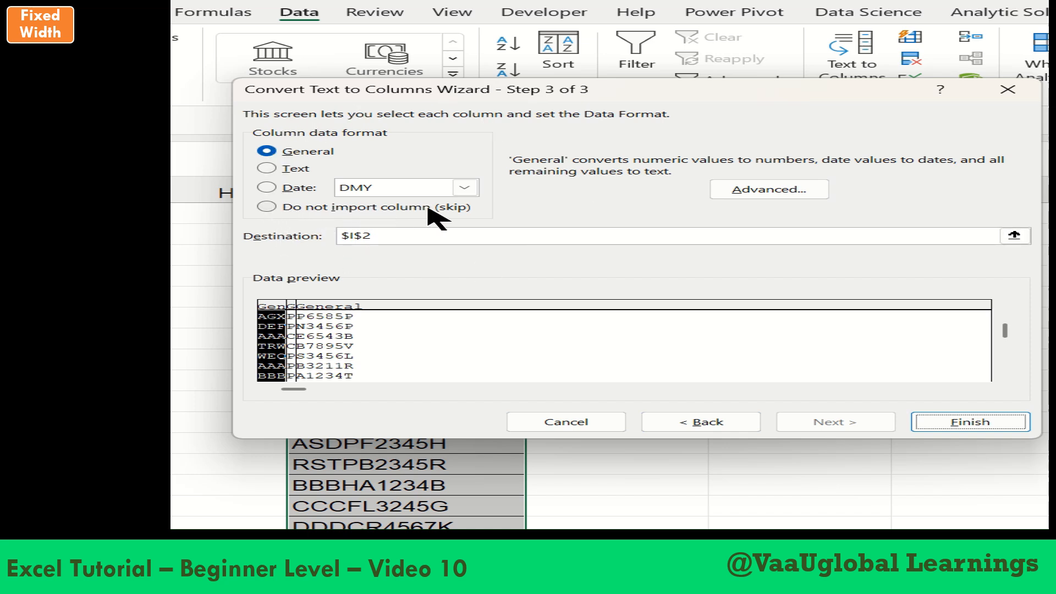
pyautogui.click(274, 207)
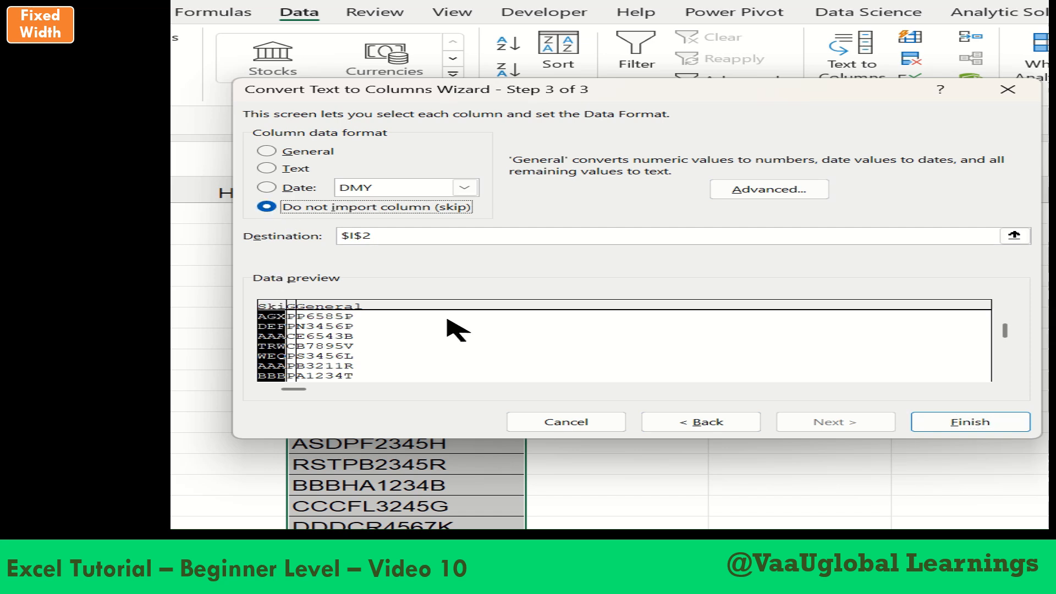
pyautogui.click(295, 325)
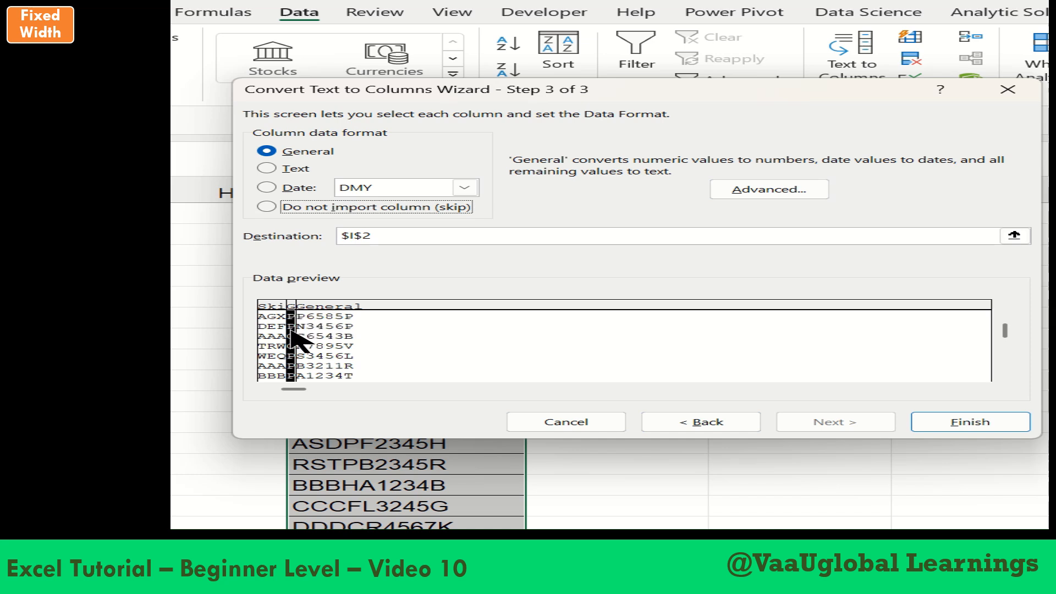
pyautogui.click(330, 340)
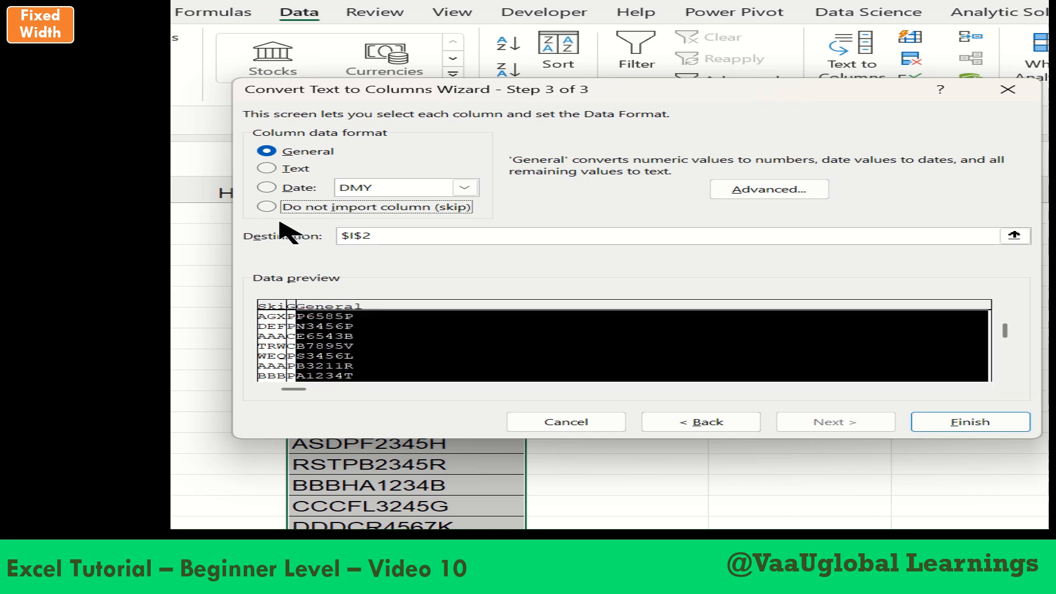
pyautogui.click(266, 207)
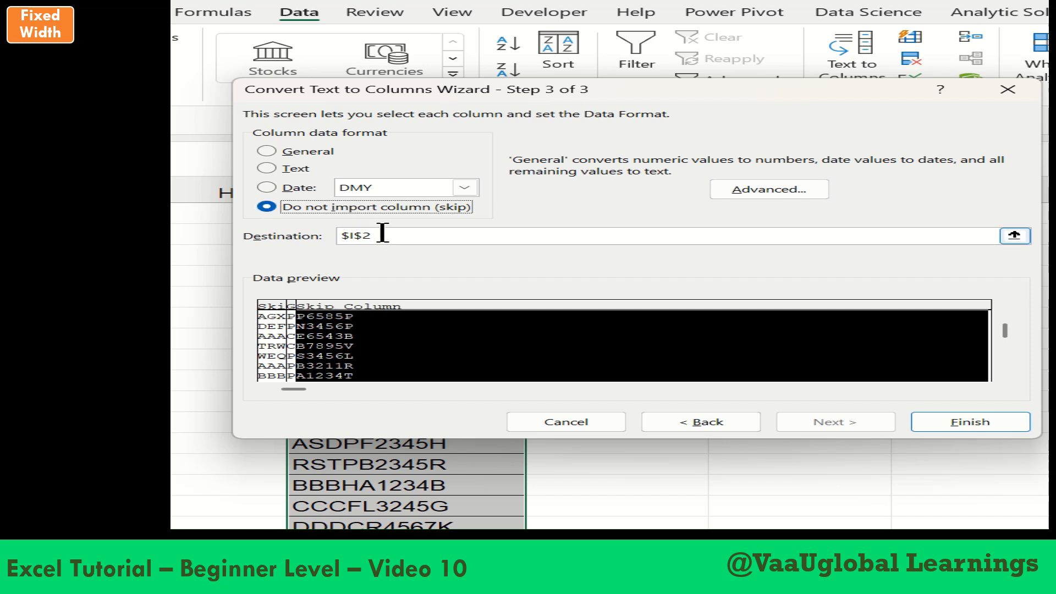
# Set the split's destination to $J$2 and finish the conversion
pyautogui.moveTo(382, 234); pyautogui.dragTo(326, 235)
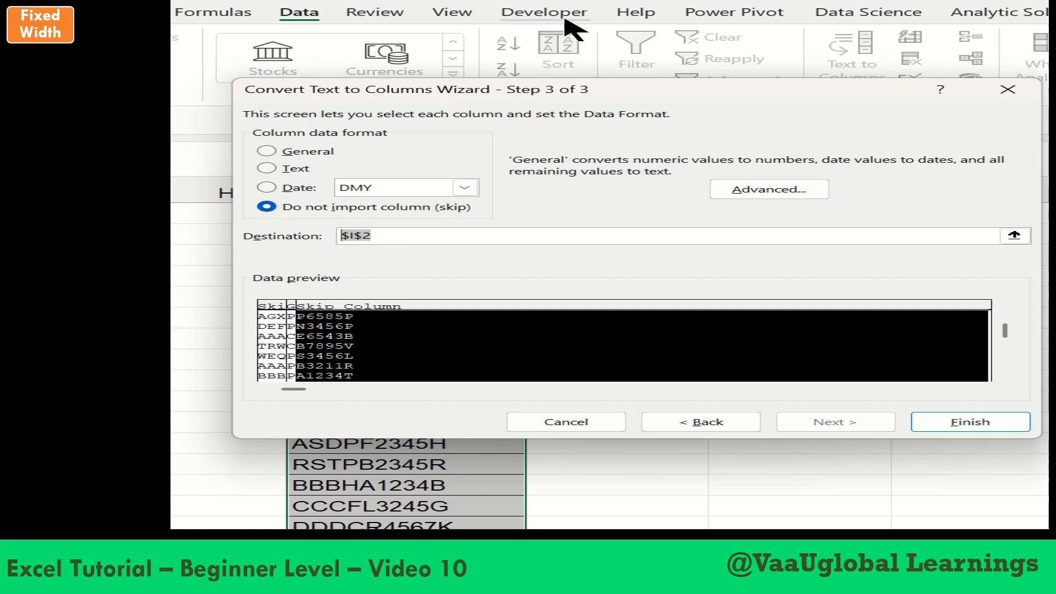
pyautogui.moveTo(600, 91); pyautogui.dragTo(607, 124)
pyautogui.click(601, 235)
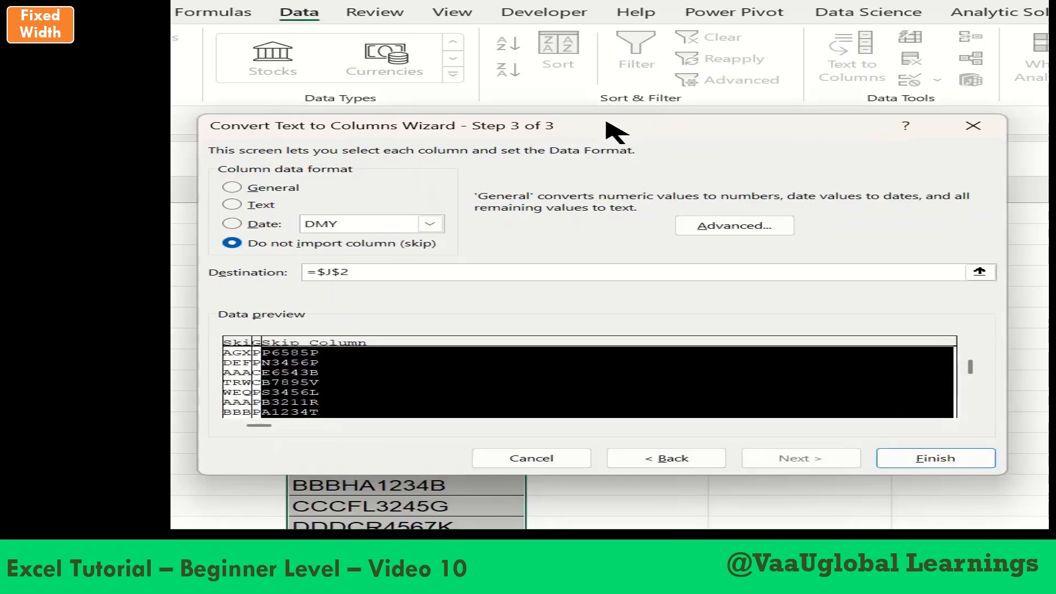
pyautogui.click(916, 461)
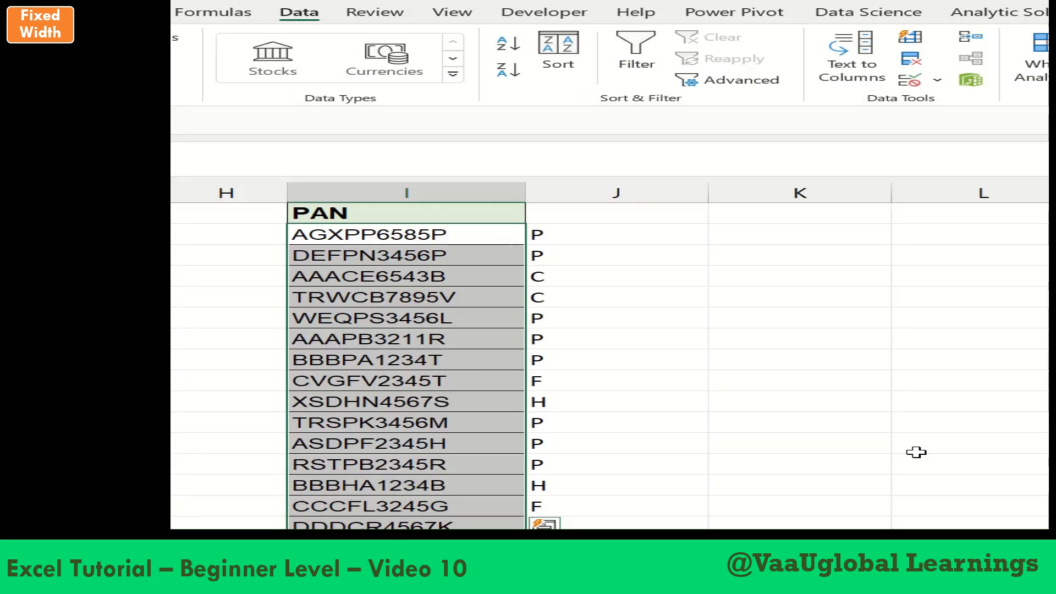
# Enter the header Type in cell J1 and make it bold
pyautogui.click(577, 214)
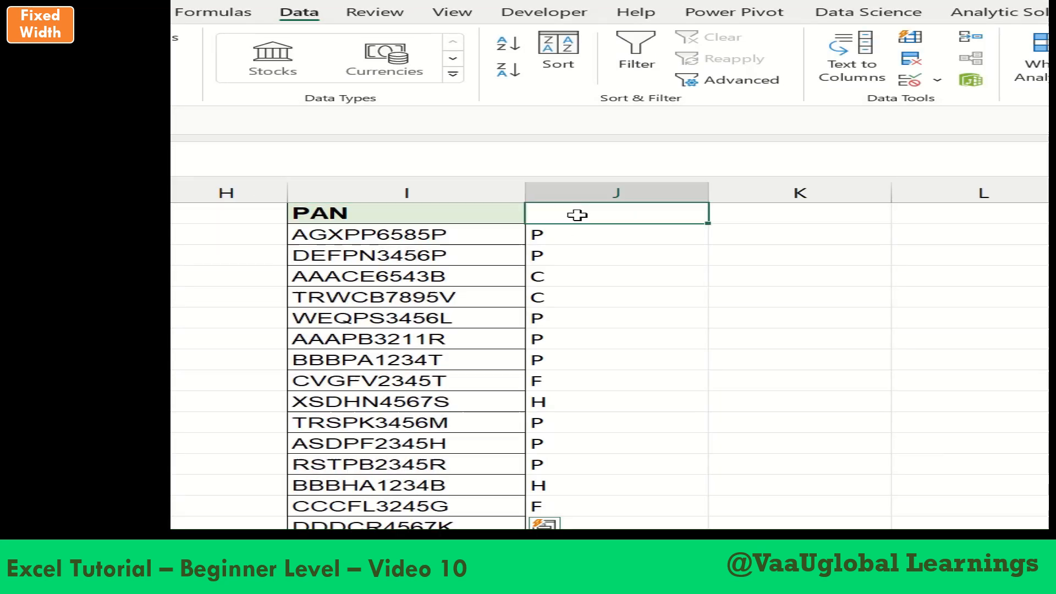
pyautogui.write('T')
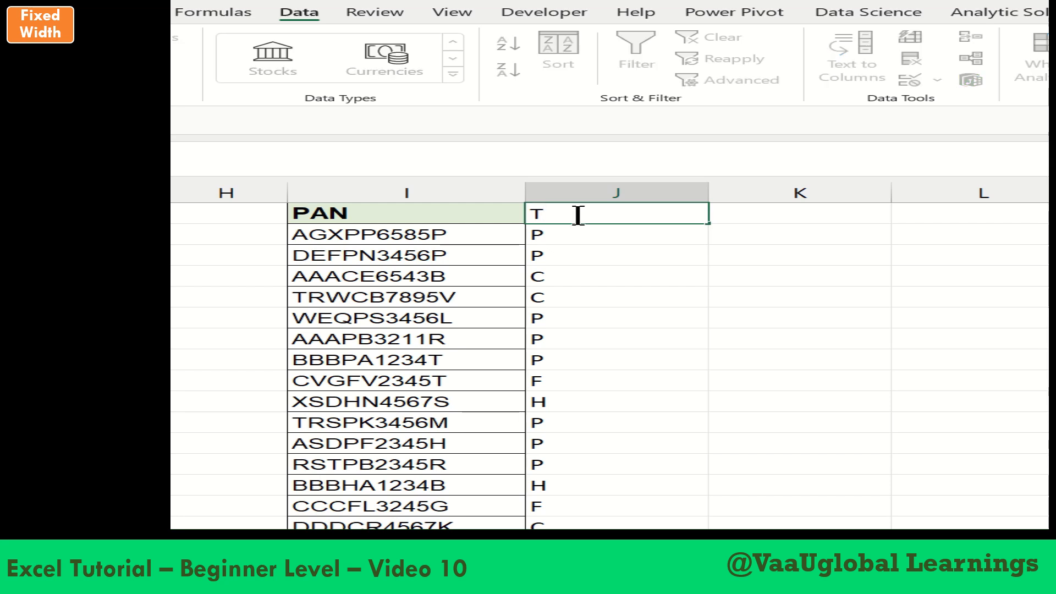
pyautogui.write('ype')
pyautogui.press('Return')
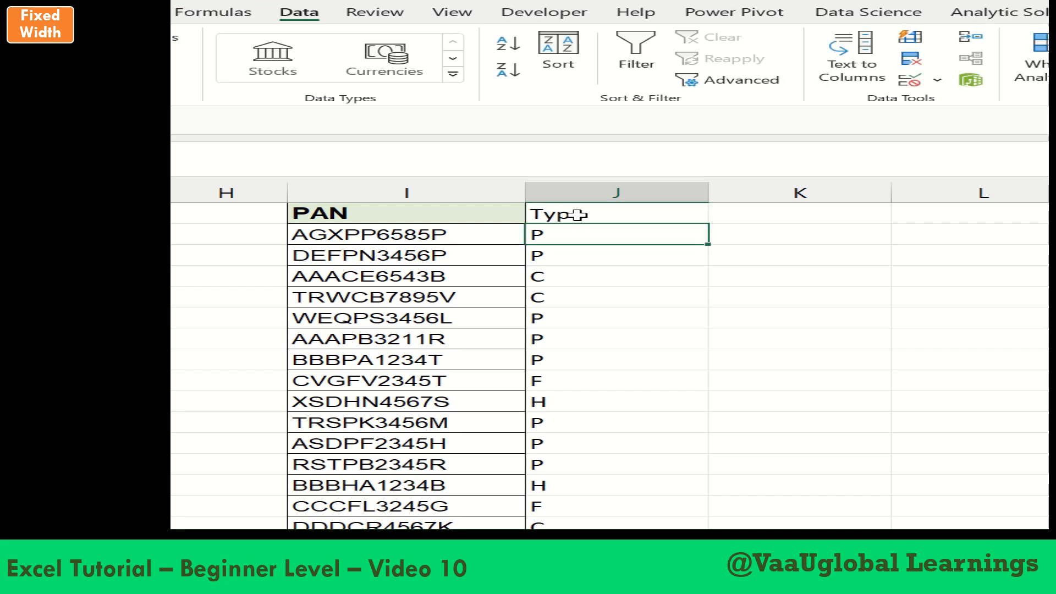
pyautogui.click(428, 213)
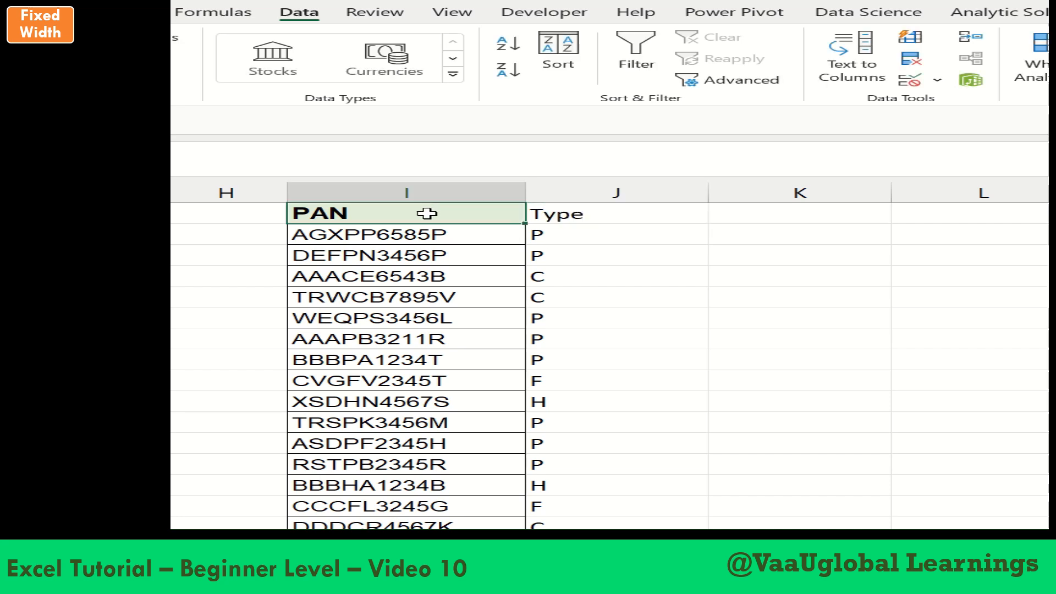
pyautogui.click(560, 214)
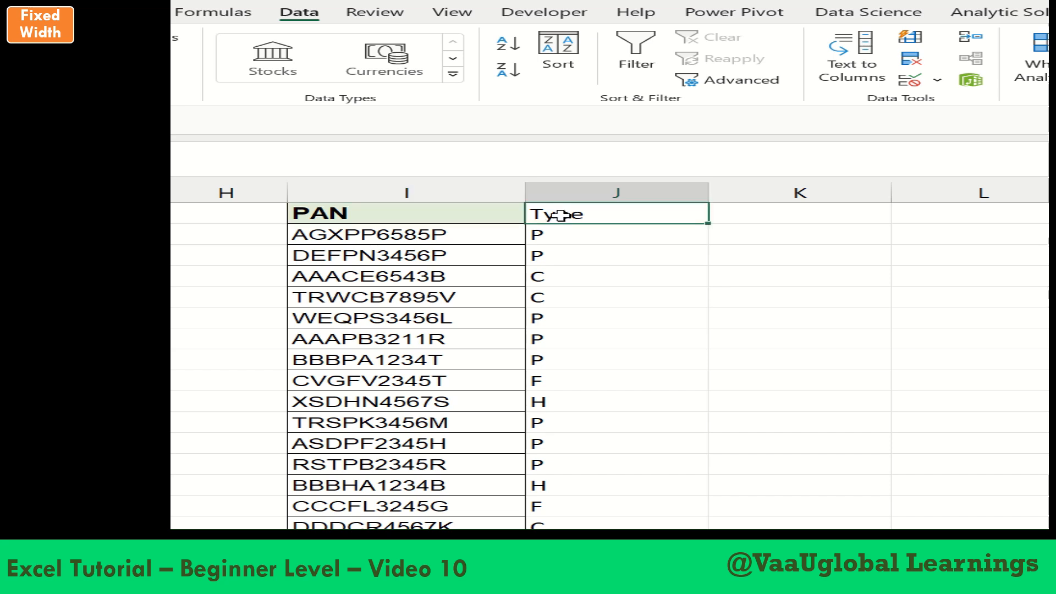
pyautogui.hotkey('ctrl', 'b')
# Compare the extracted letters in the Type column with the PAN entries beside them
pyautogui.click(547, 384)
pyautogui.click(550, 400)
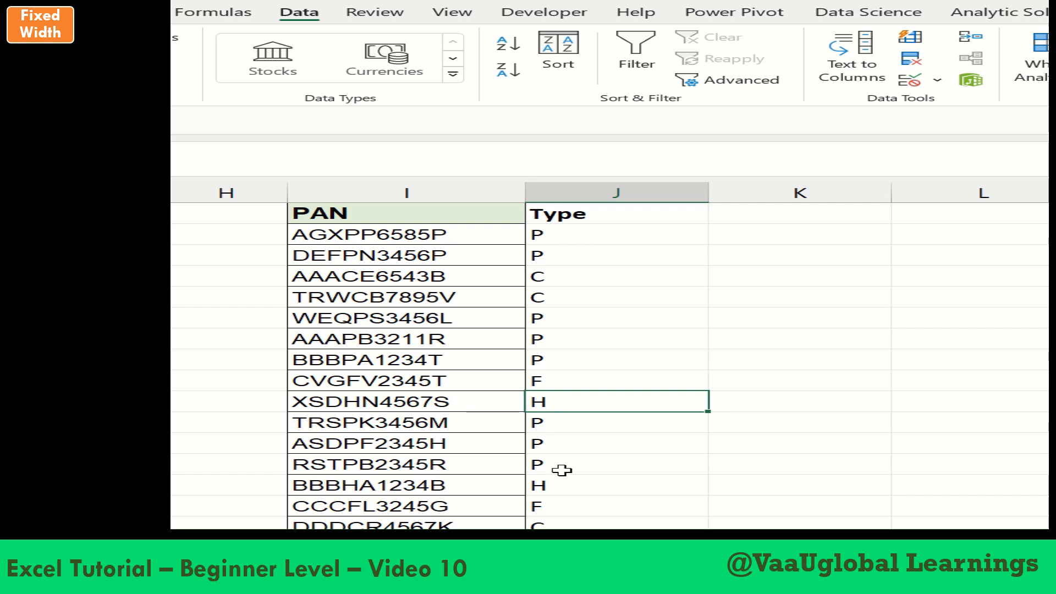
pyautogui.click(585, 235)
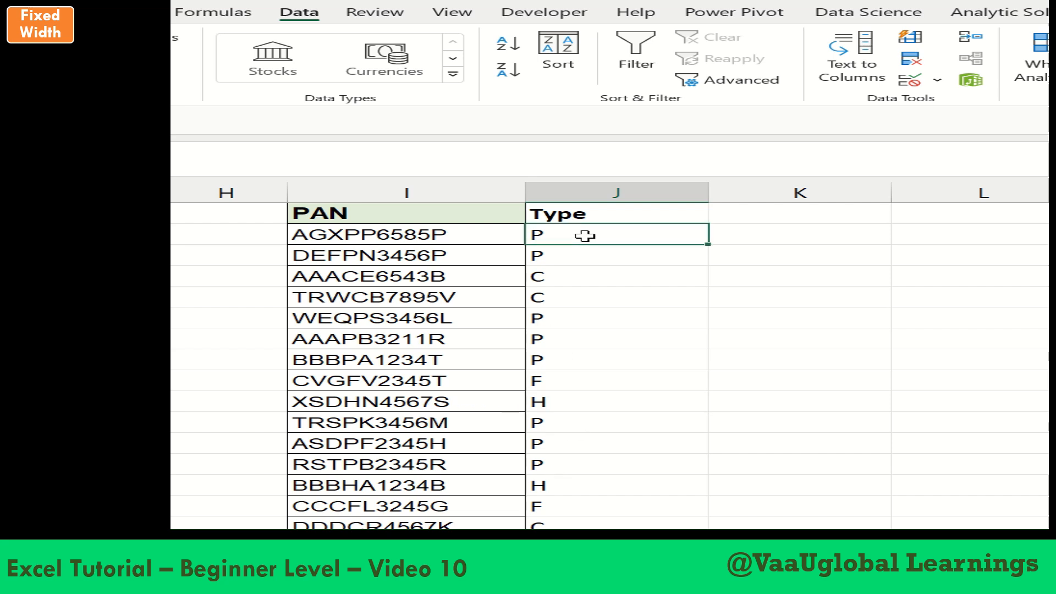
pyautogui.click(505, 312)
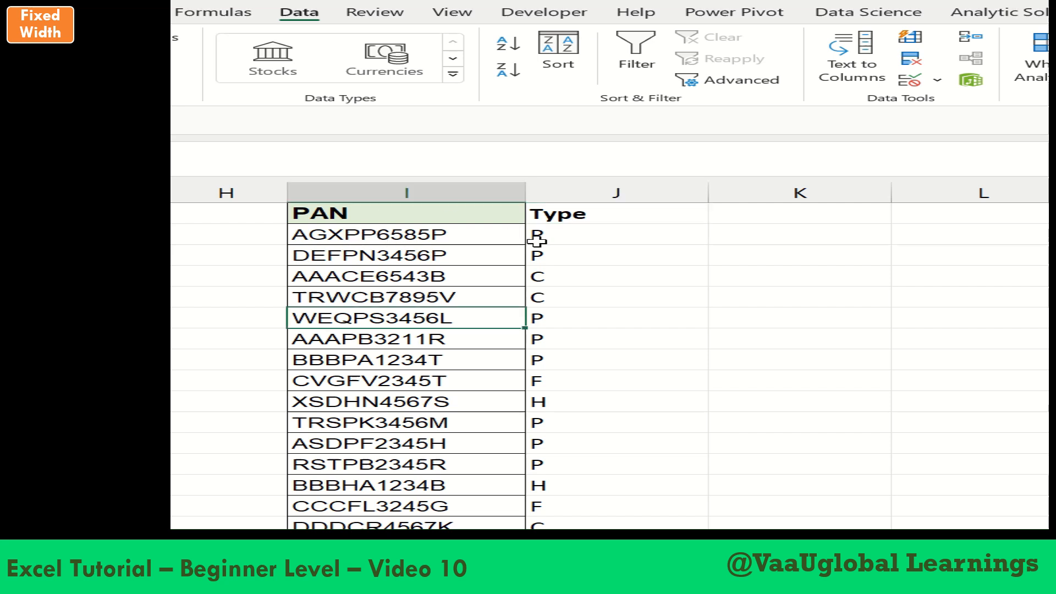
pyautogui.click(573, 236)
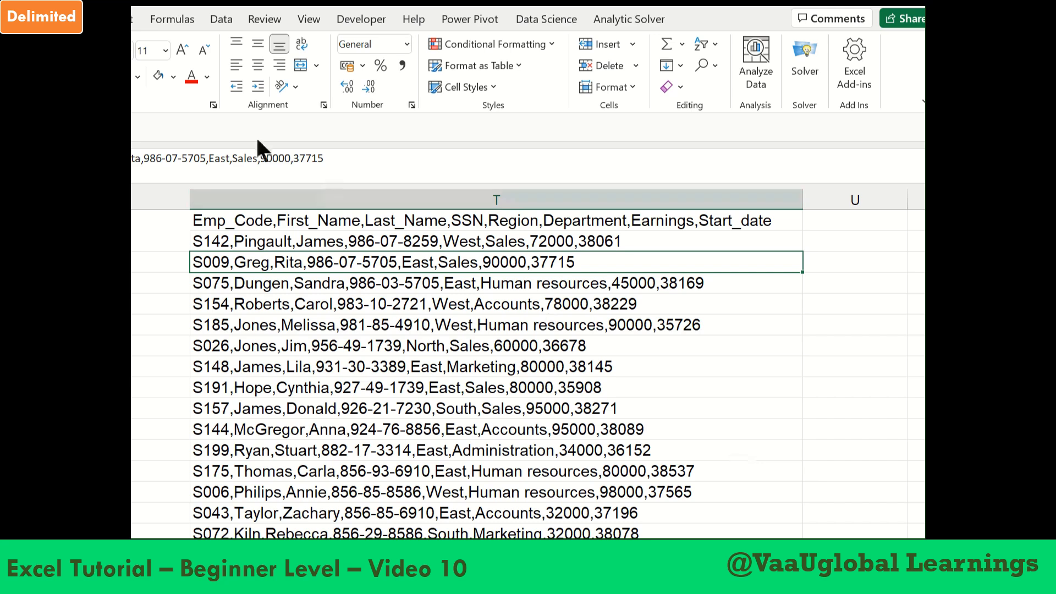
pyautogui.click(221, 20)
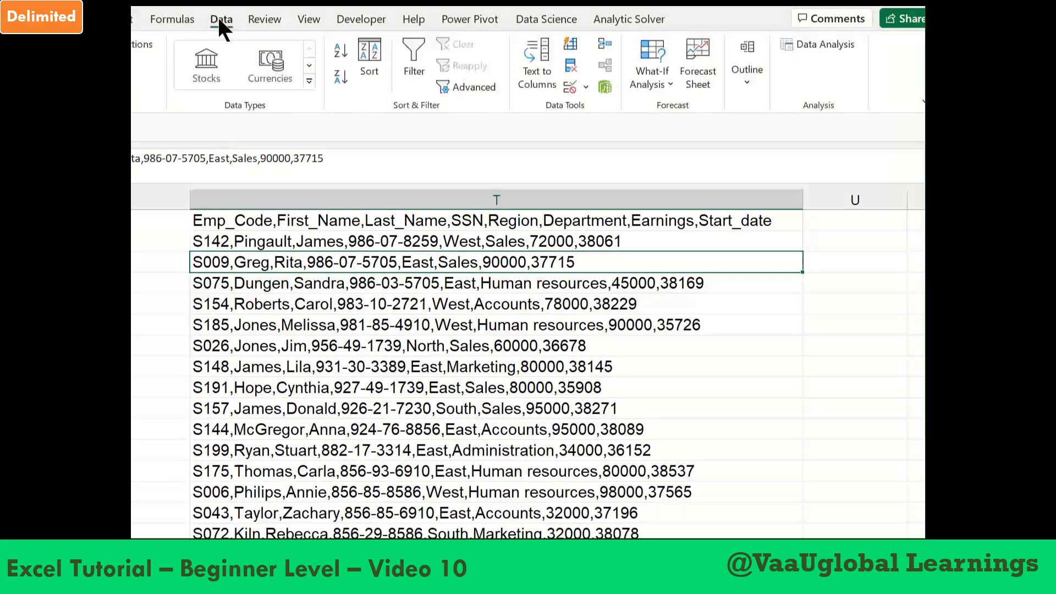
pyautogui.click(524, 84)
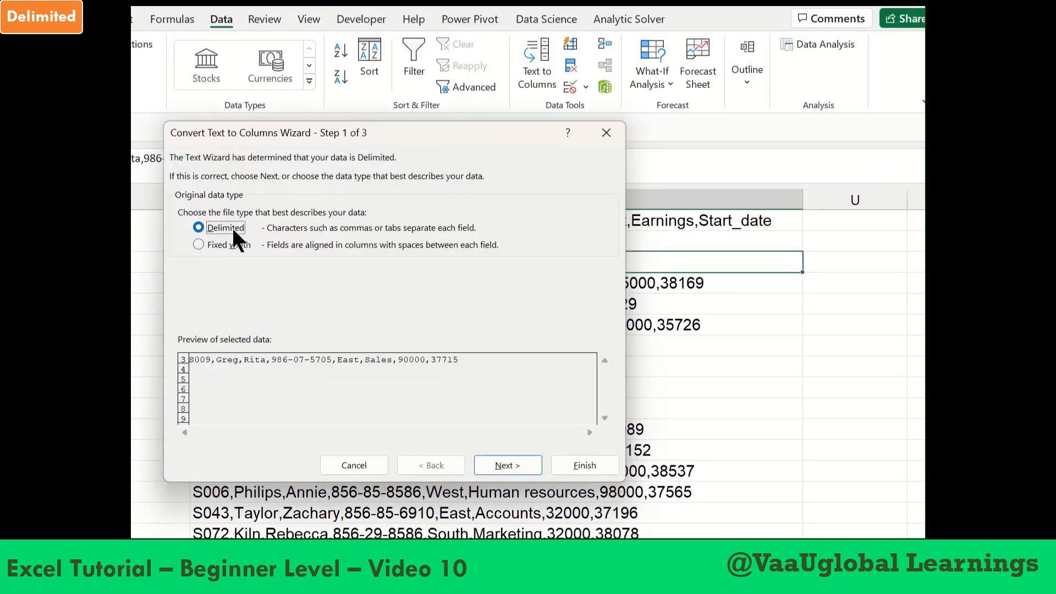
pyautogui.click(352, 465)
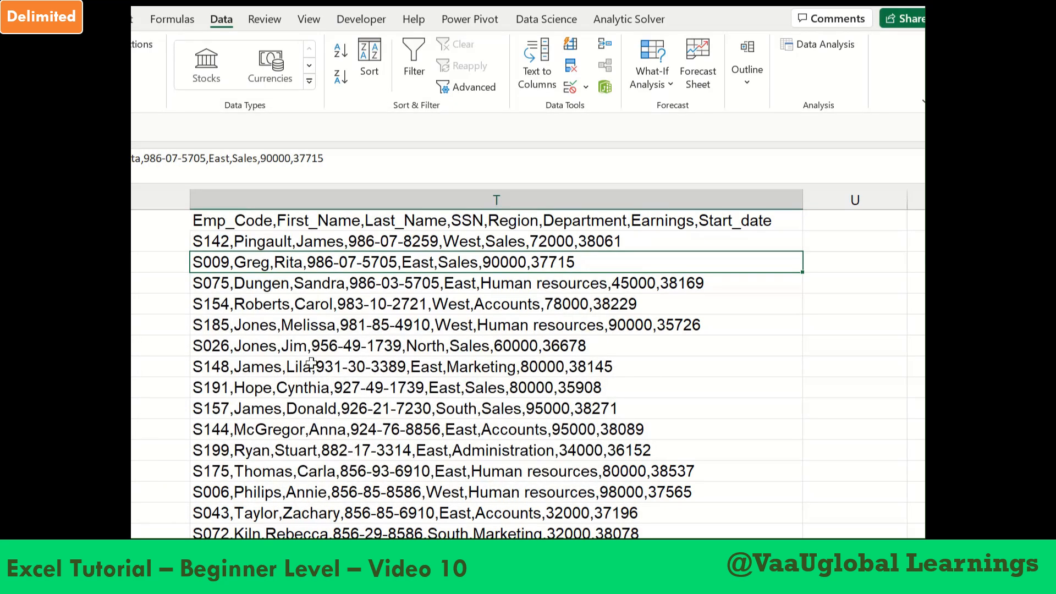
# Examine how commas separate the fields in the employee records in column T
pyautogui.click(237, 242)
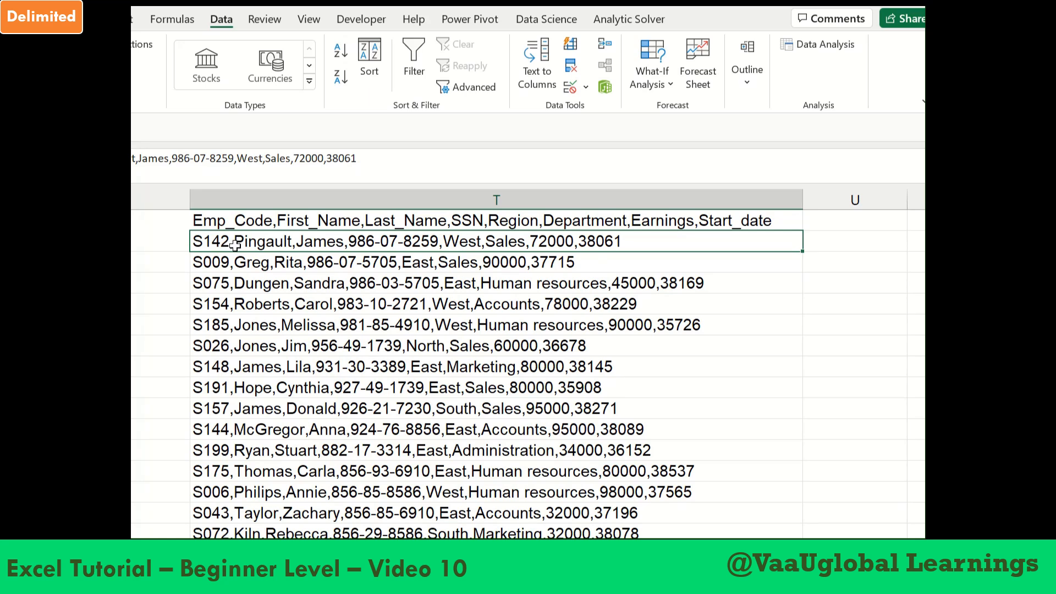
pyautogui.click(236, 265)
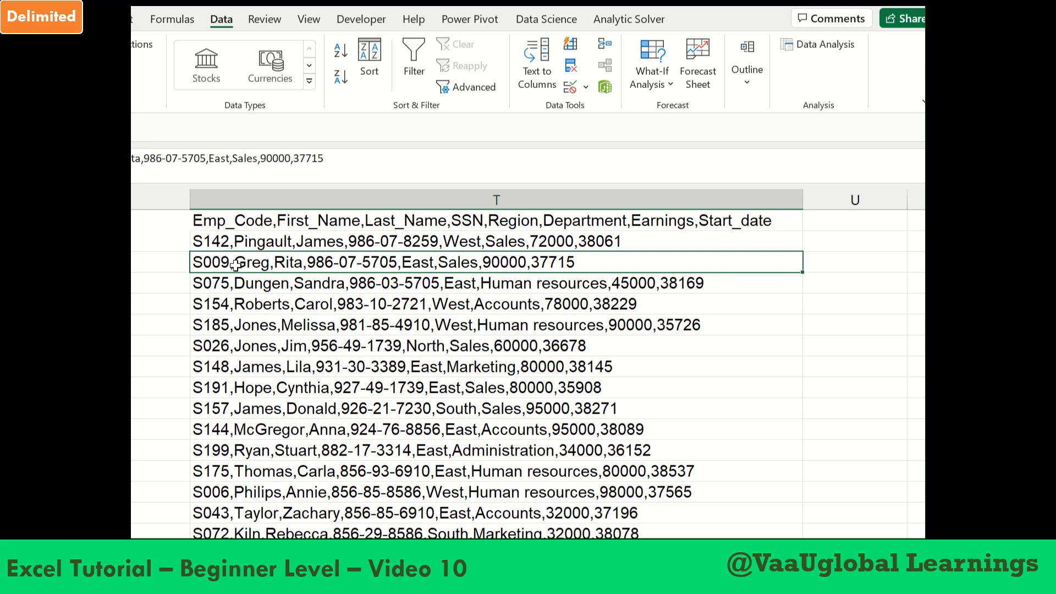
pyautogui.click(263, 245)
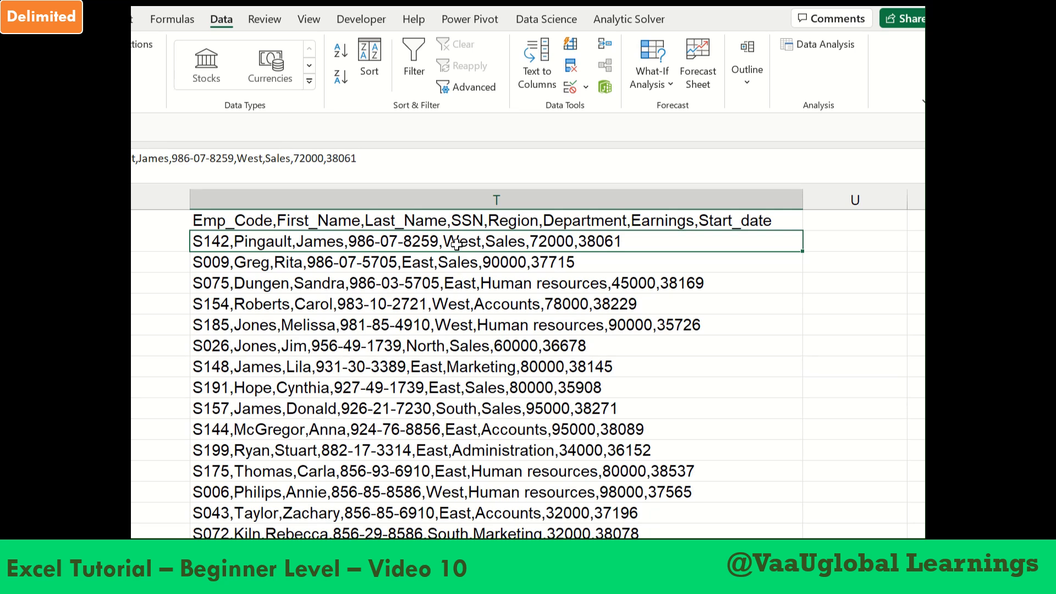
pyautogui.click(539, 328)
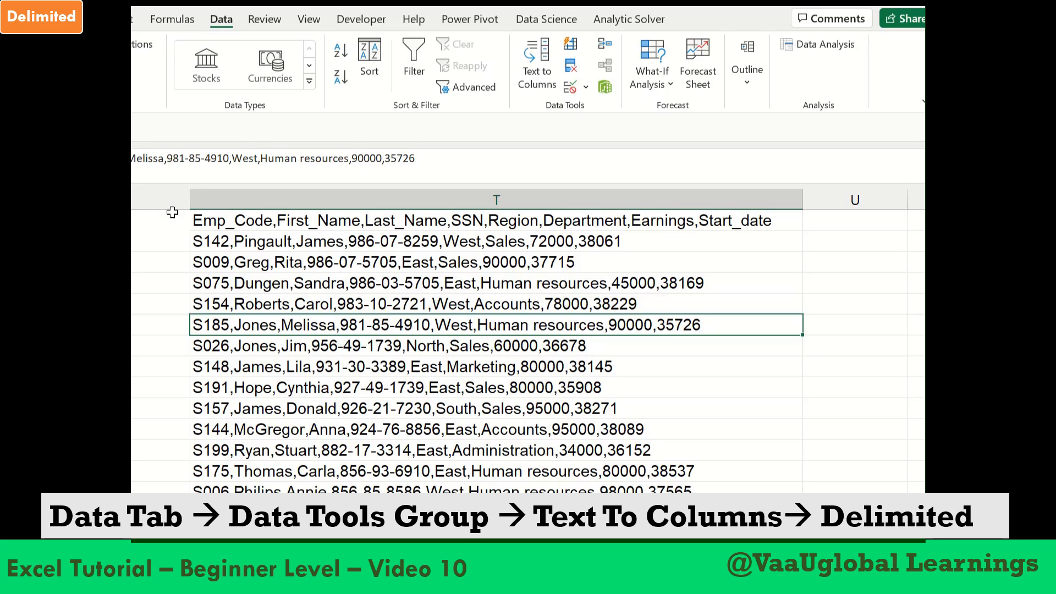
pyautogui.click(228, 241)
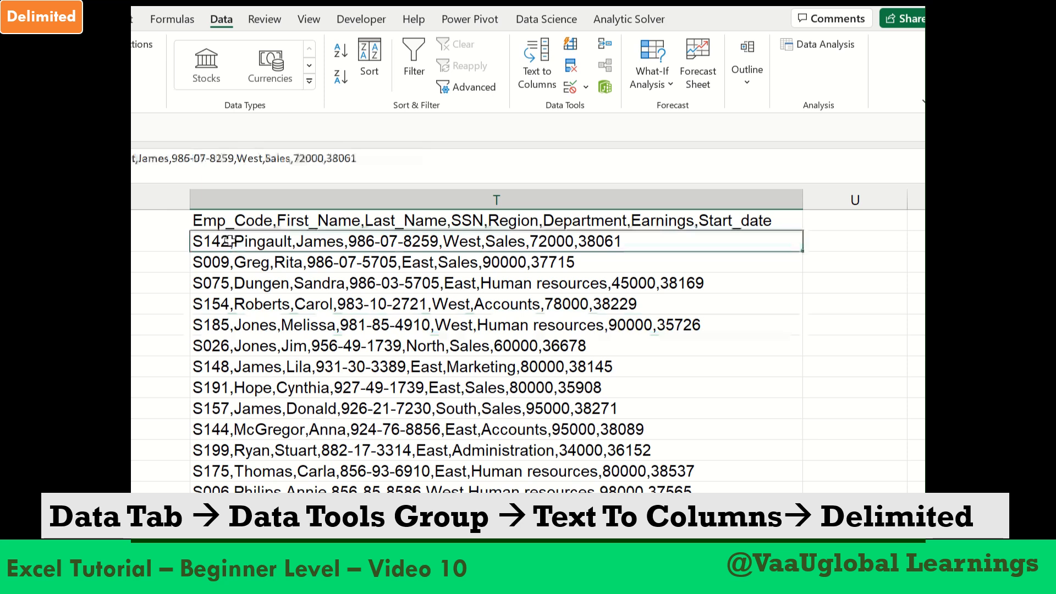